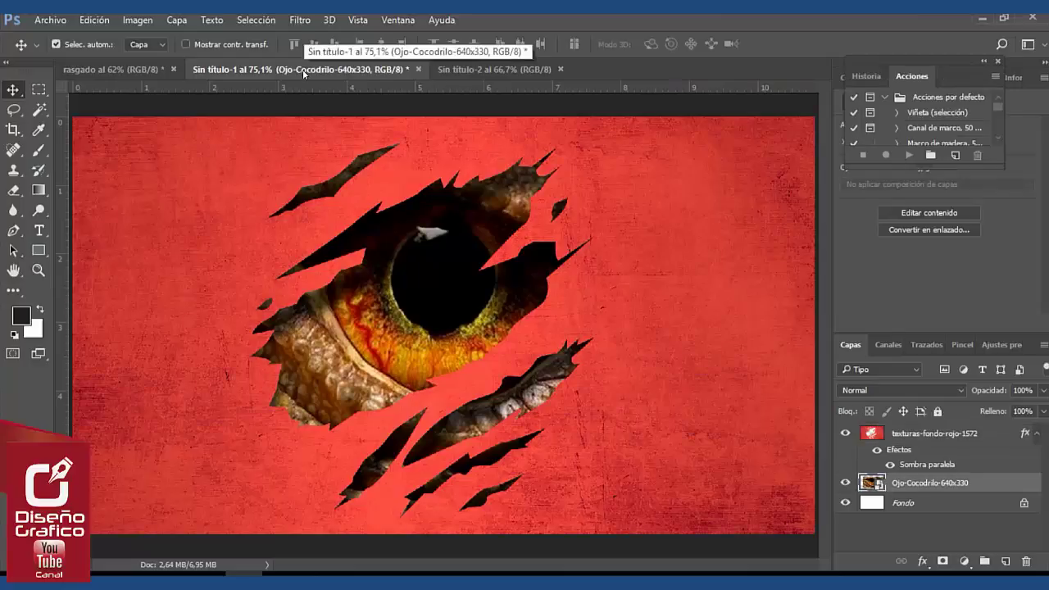
# Step: Bring the blank Sin título-2 document with only its white Fondo layer to the front
pyautogui.click(480, 68)
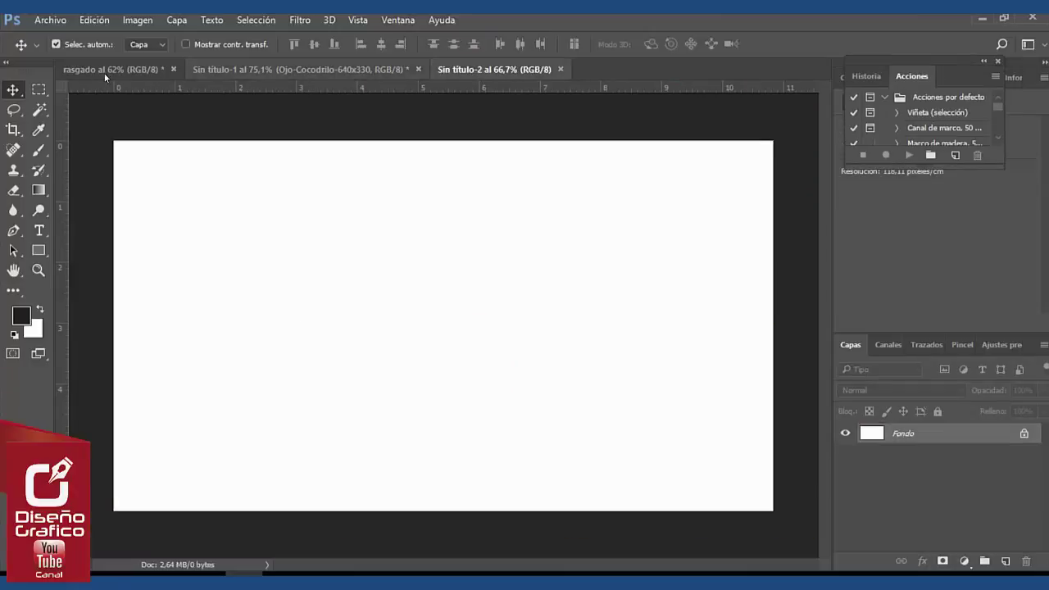
# Step: Embed the torn Batman shirt image in Sin título-2 and scale it up to about 43.8%
pyautogui.click(53, 21)
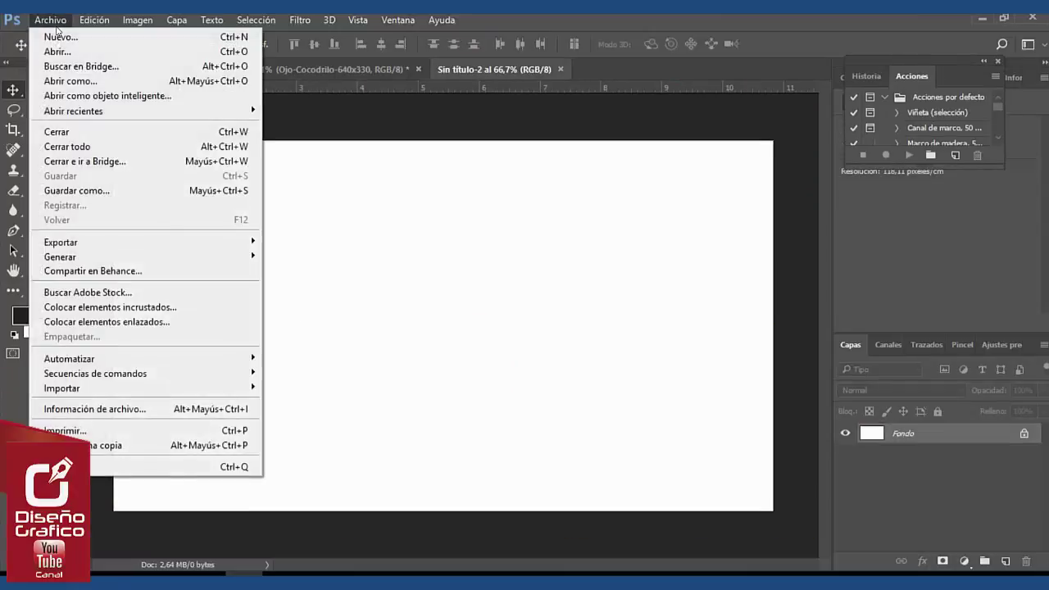
pyautogui.click(168, 307)
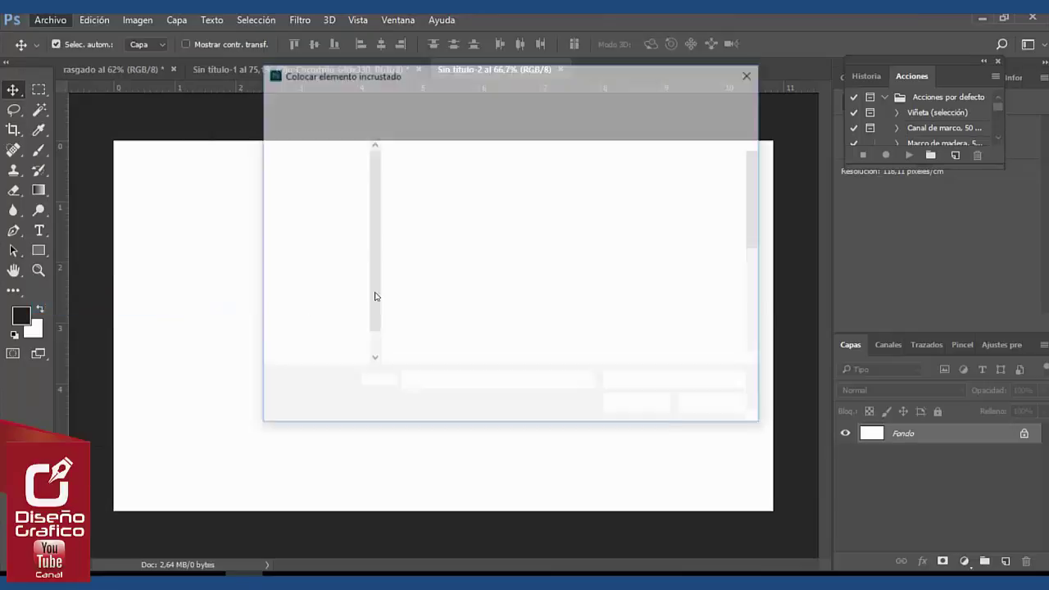
pyautogui.click(610, 201)
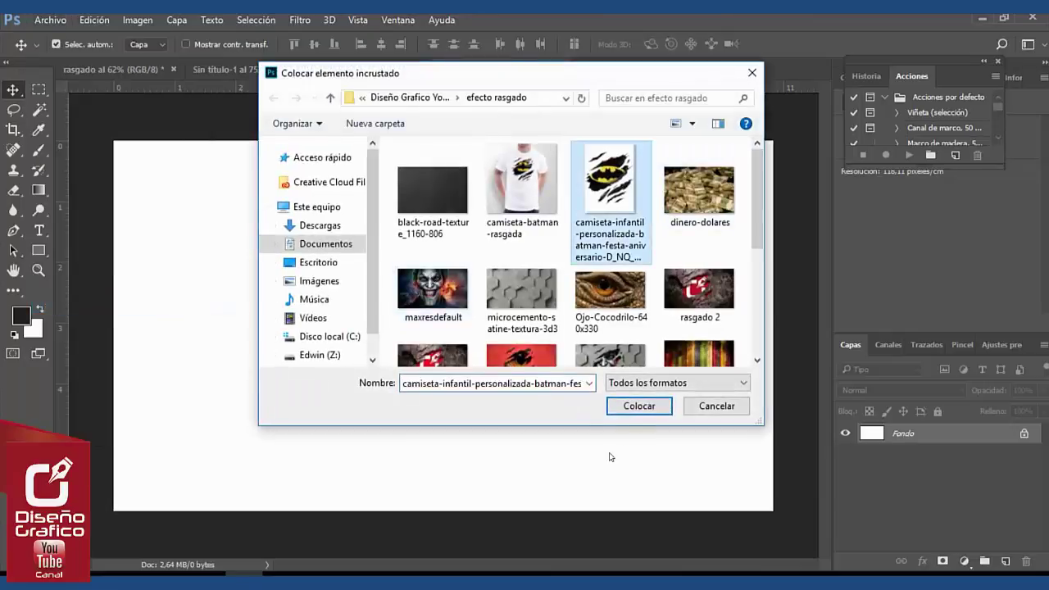
pyautogui.click(636, 404)
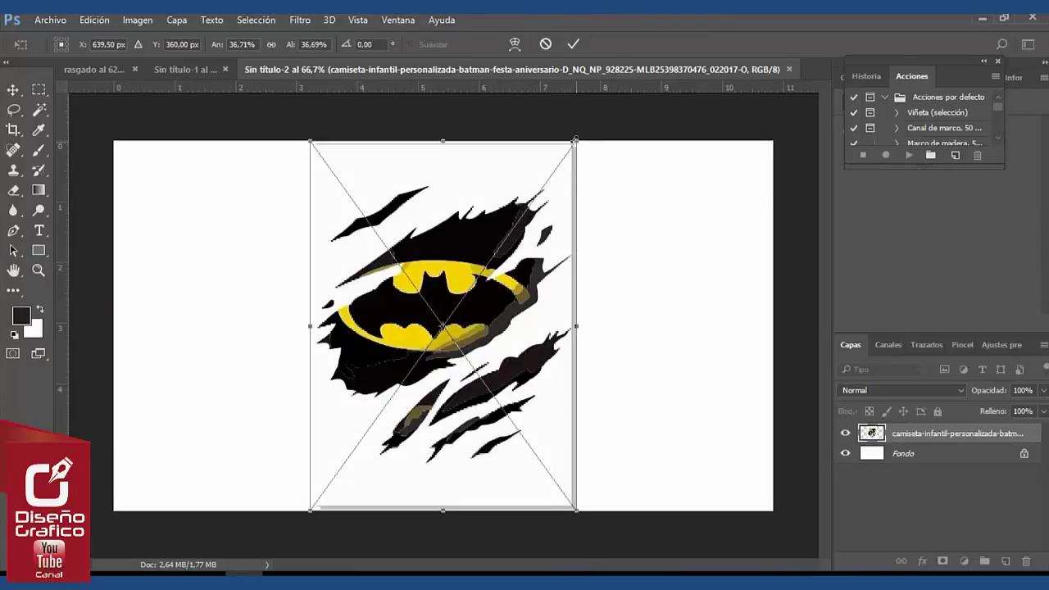
pyautogui.moveTo(576, 140); pyautogui.dragTo(600, 108)
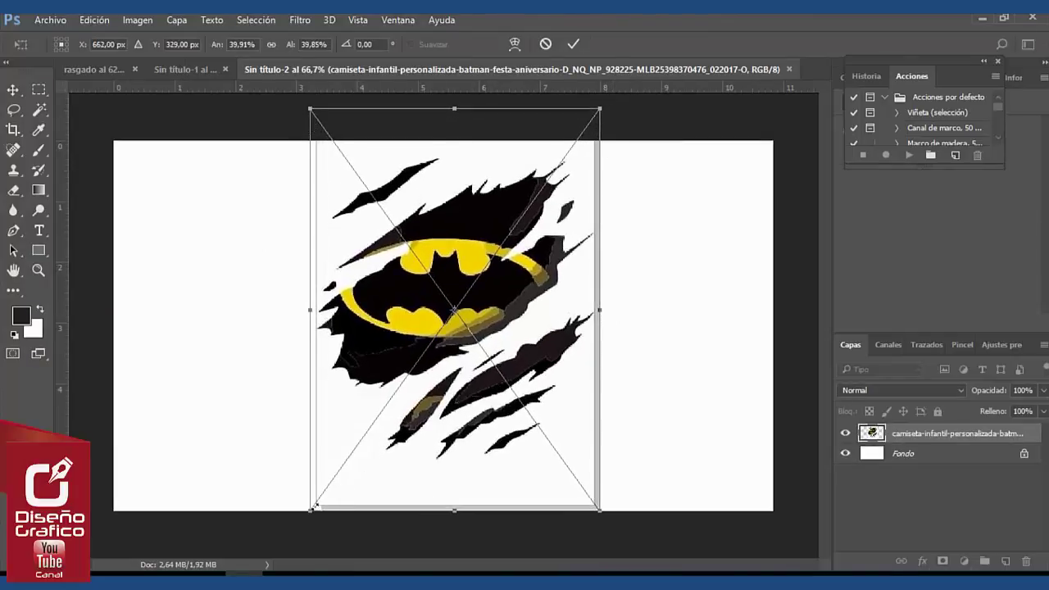
pyautogui.moveTo(307, 508); pyautogui.dragTo(280, 550)
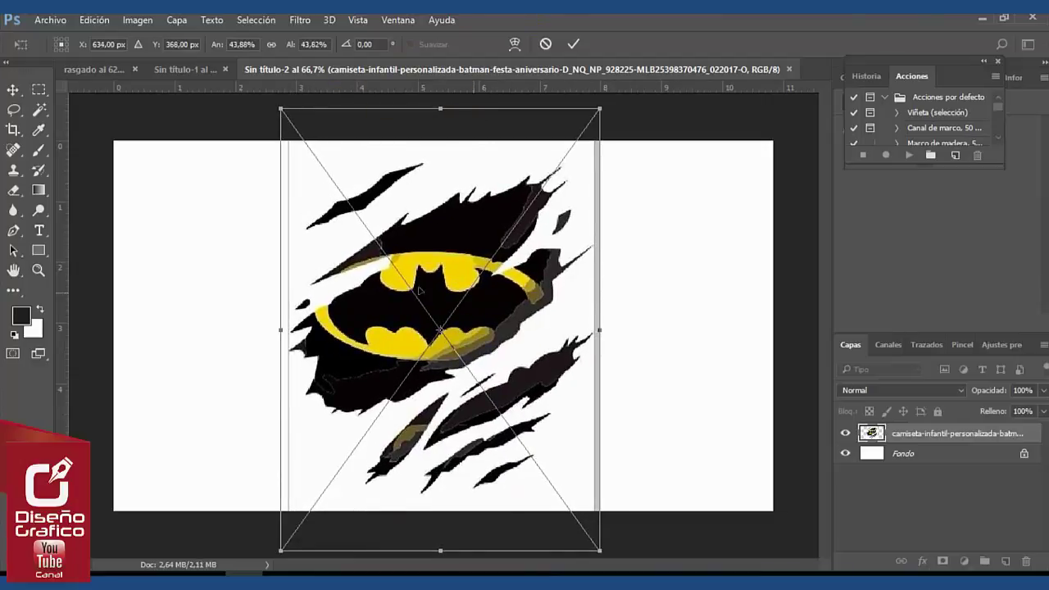
pyautogui.click(571, 44)
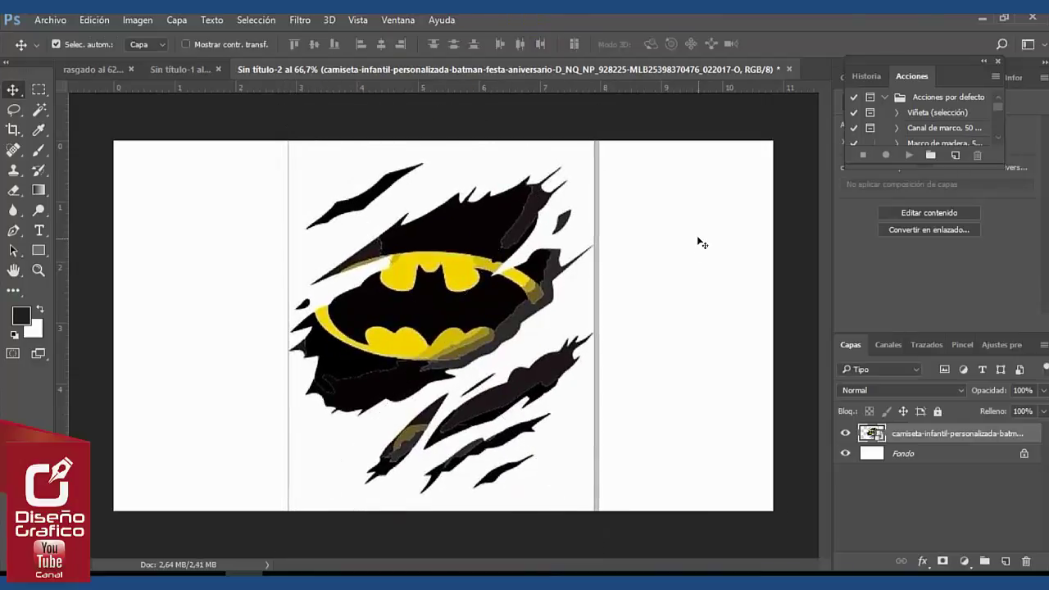
# Step: Embed texturas-fondo-rojo-1572 and stretch it to about 16.3% so it covers the canvas
pyautogui.click(49, 20)
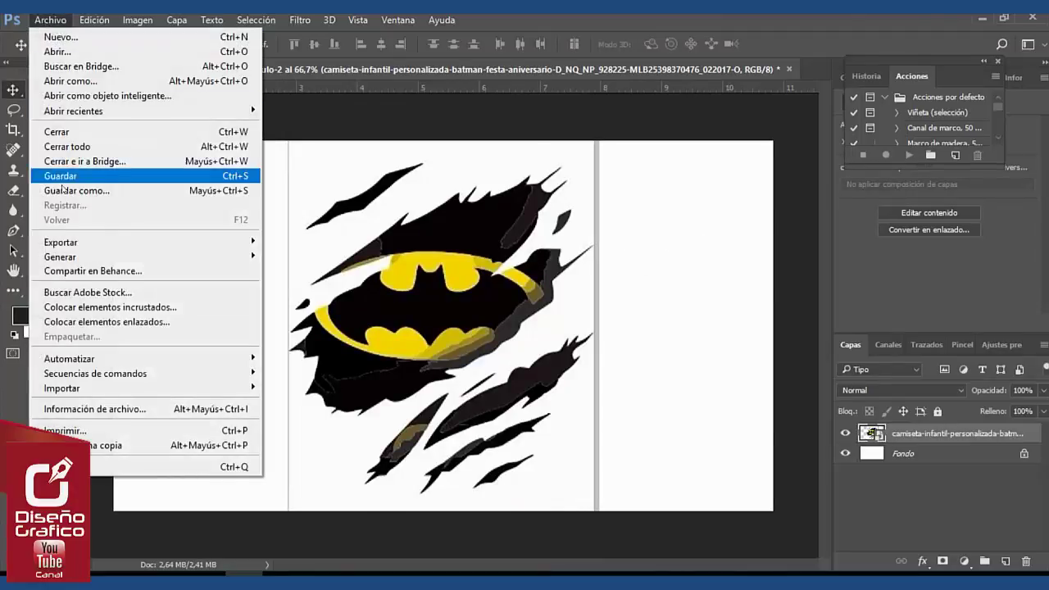
pyautogui.click(126, 307)
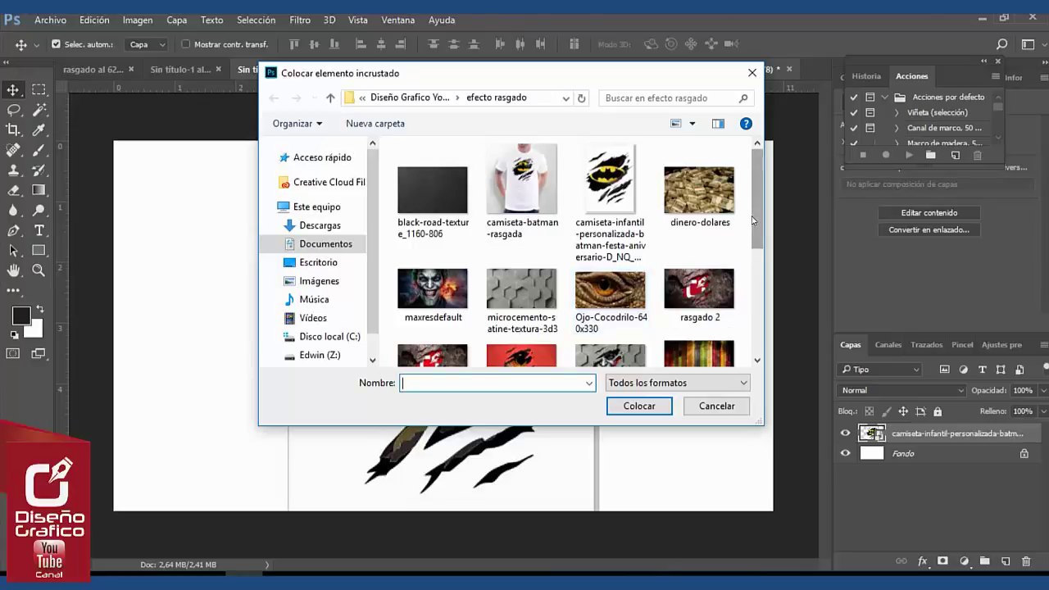
pyautogui.scroll(-3, 573, 279)
pyautogui.click(513, 257)
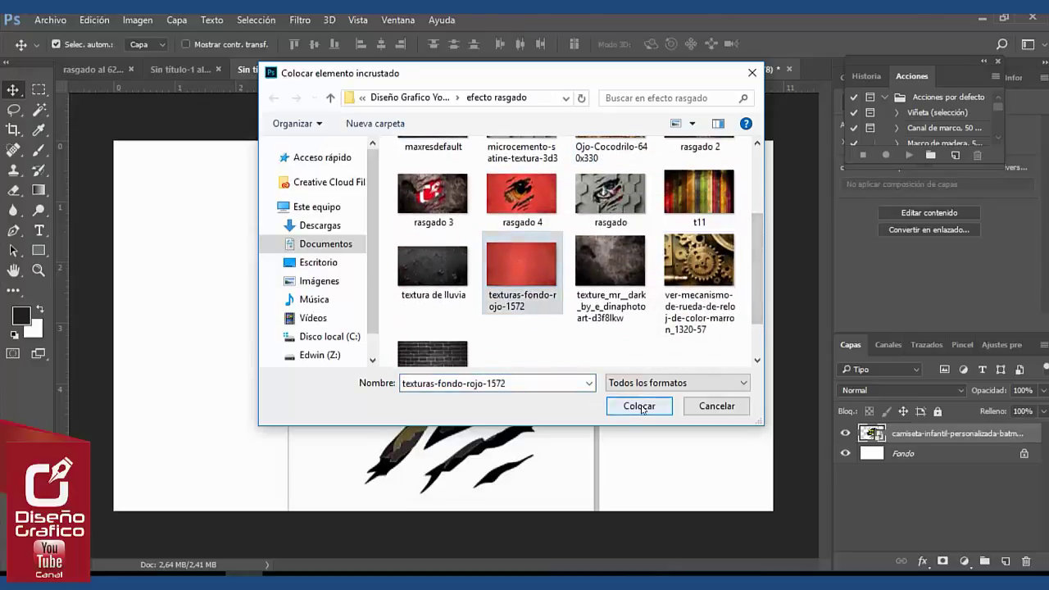
pyautogui.click(638, 405)
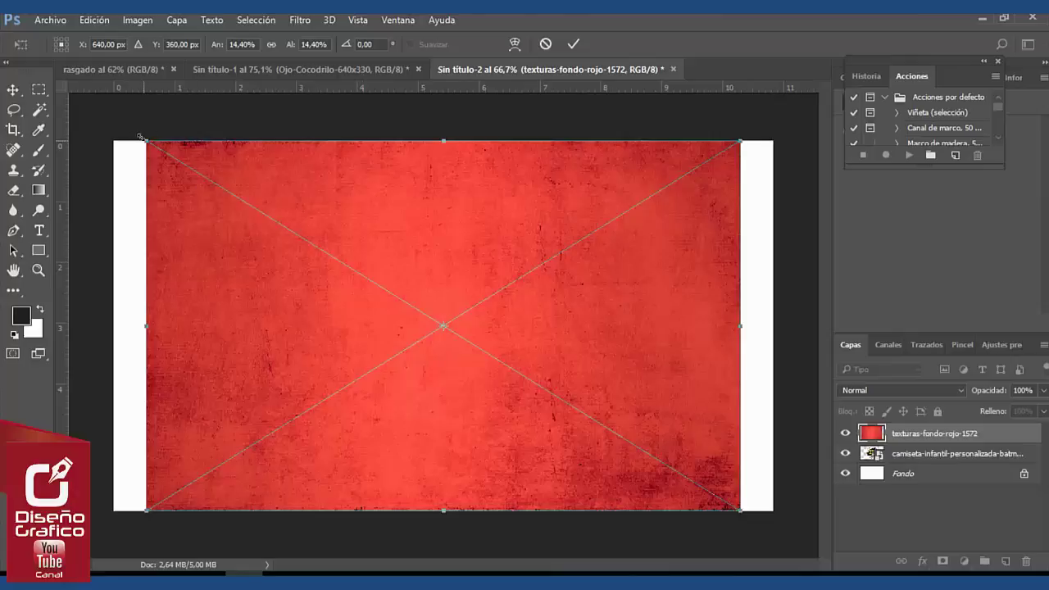
pyautogui.moveTo(139, 136); pyautogui.dragTo(109, 118)
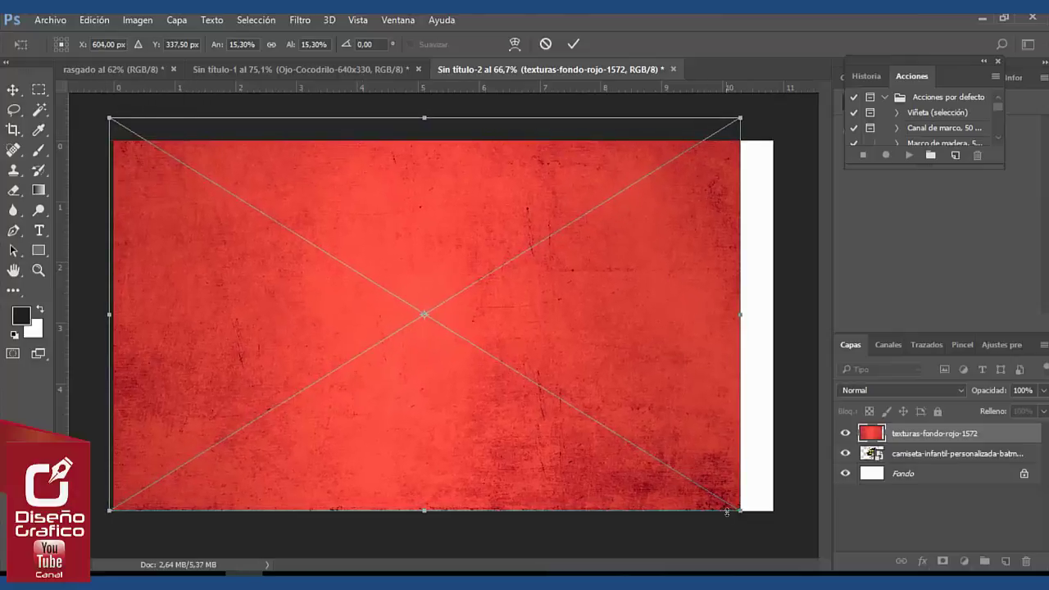
pyautogui.moveTo(739, 511); pyautogui.dragTo(782, 537)
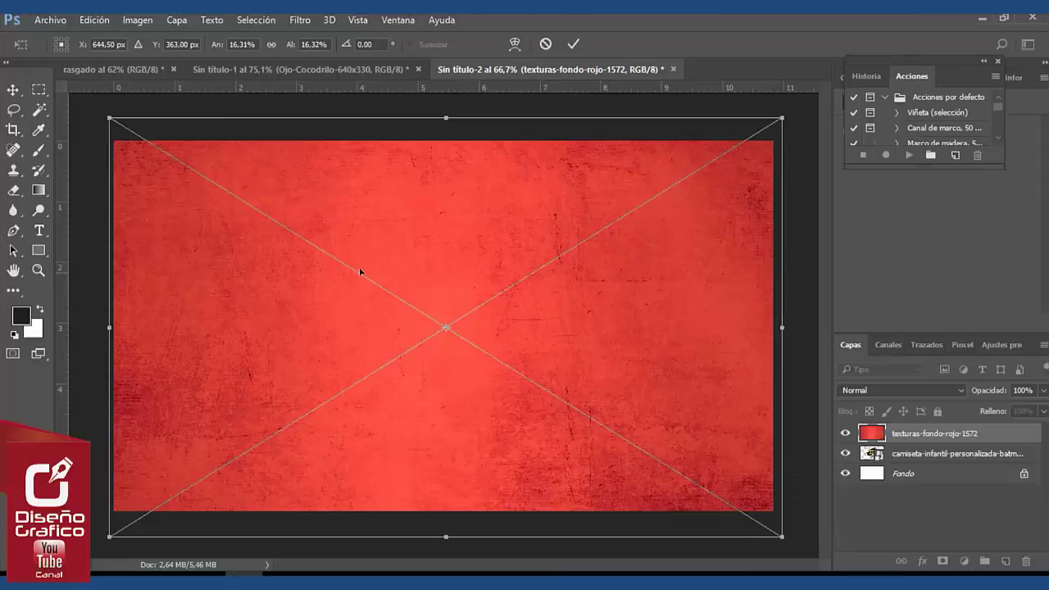
pyautogui.click(573, 44)
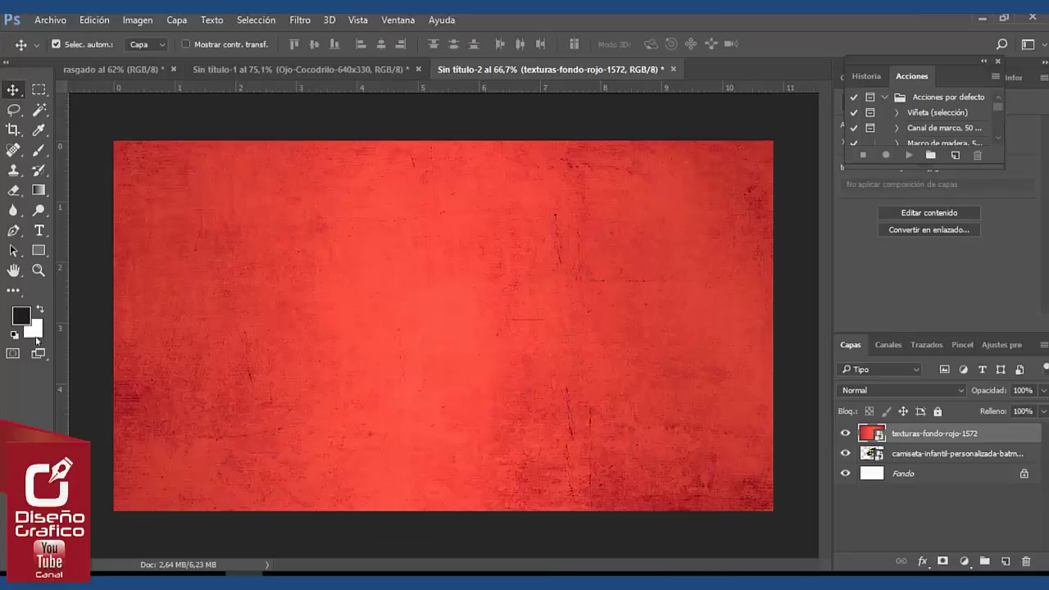
# Step: Embed the Ojo-Cocodrilo-640x330 image as a new layer at 48% scale
pyautogui.click(51, 19)
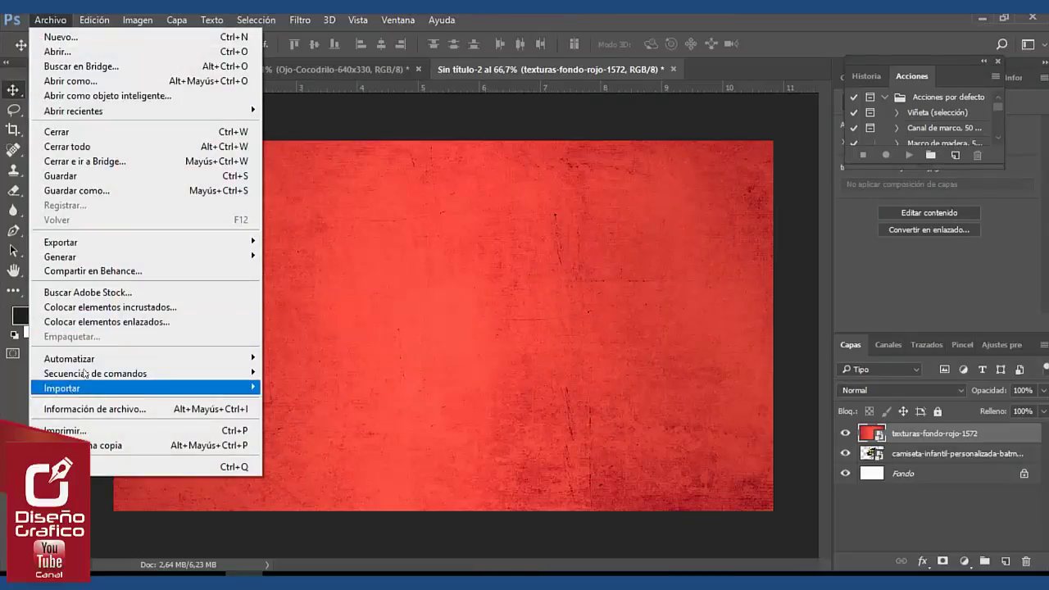
pyautogui.click(107, 306)
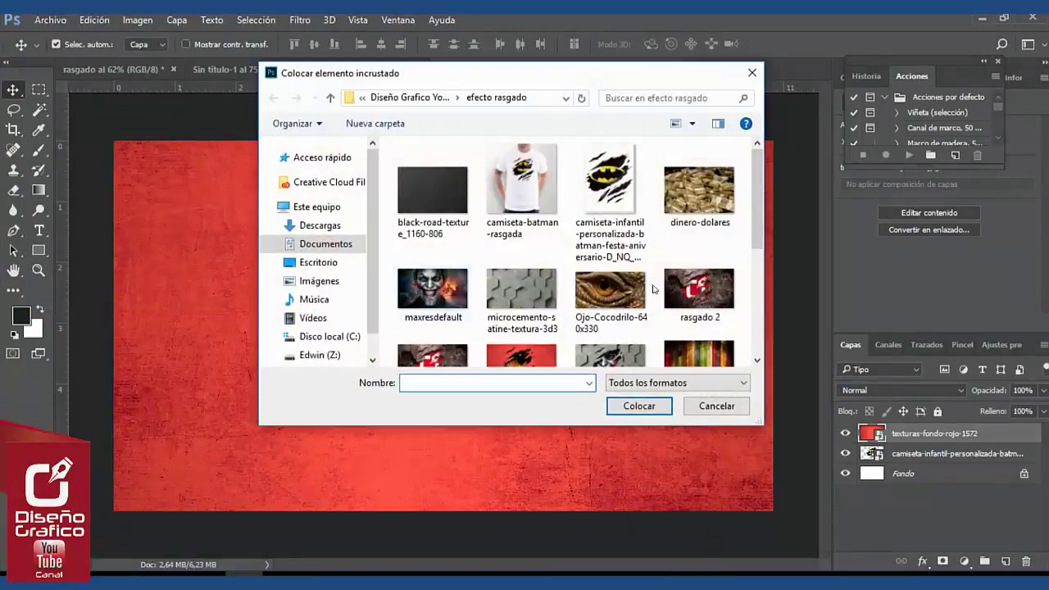
pyautogui.click(627, 287)
pyautogui.click(635, 405)
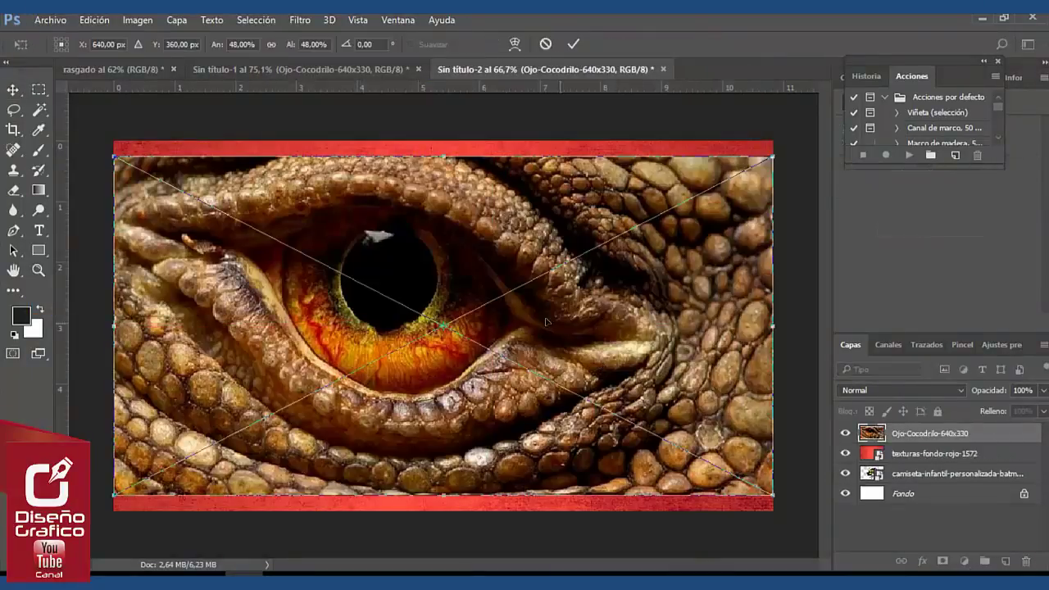
pyautogui.click(572, 44)
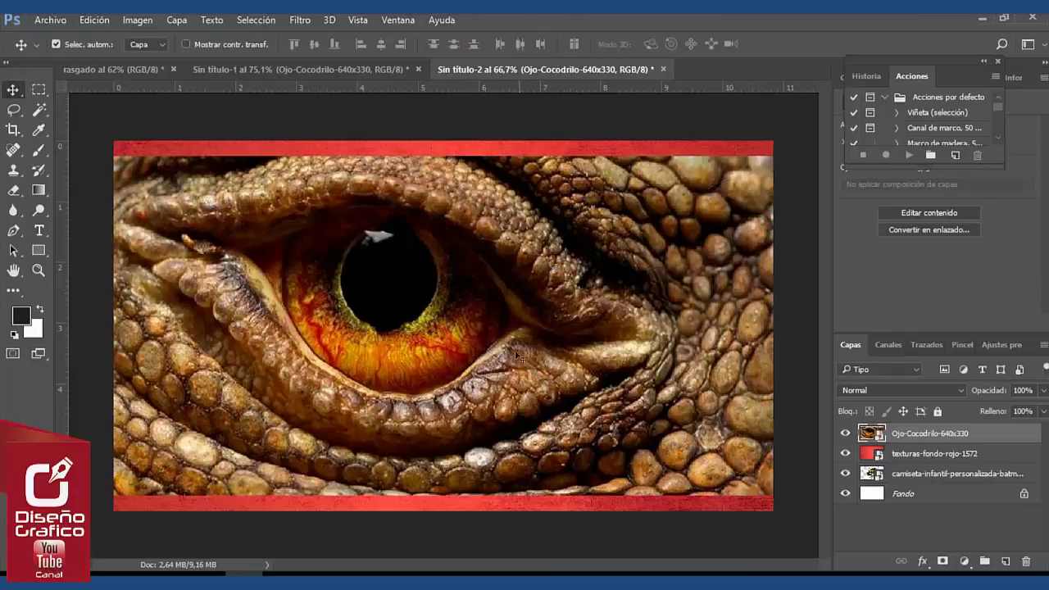
# Step: Hide the eye and red texture layers, moving the texture below the Batman layer
pyautogui.click(845, 434)
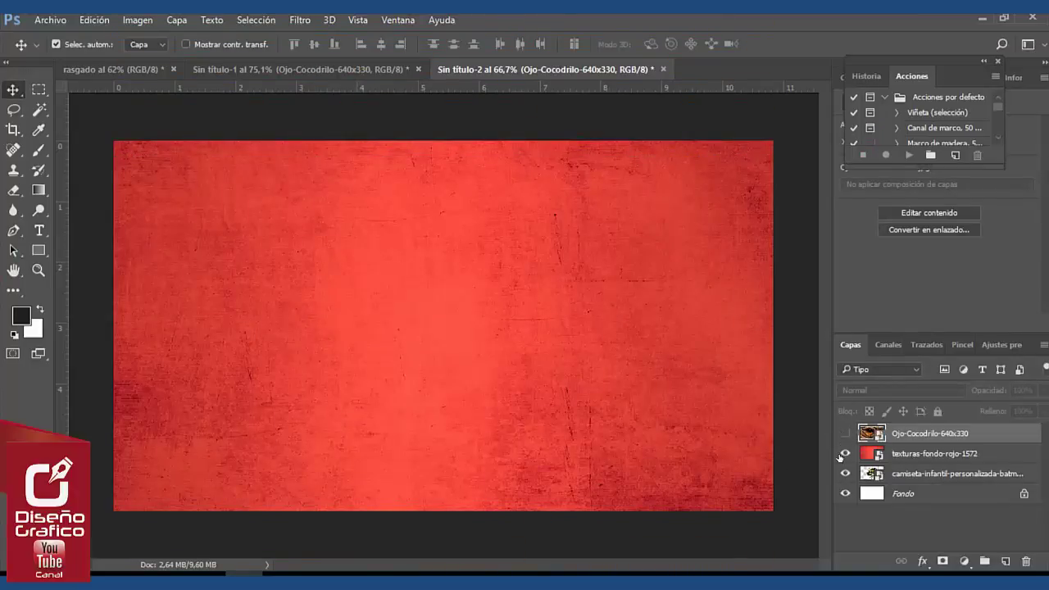
pyautogui.click(844, 453)
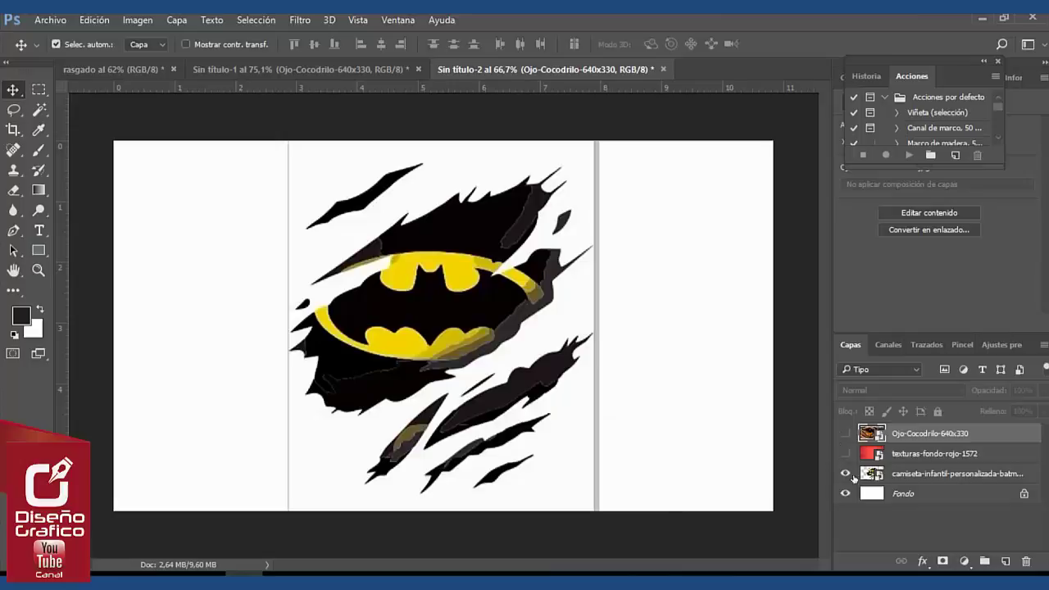
pyautogui.moveTo(853, 455); pyautogui.dragTo(855, 482)
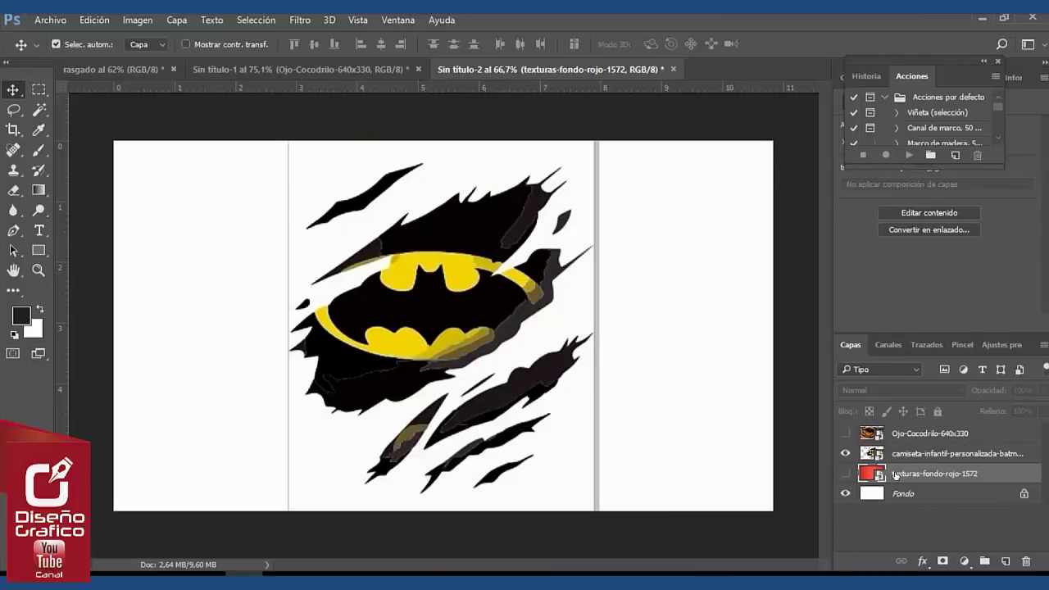
# Step: Rasterize the texture, eye and Batman layers, move the eye below Batman, and show the texture
pyautogui.rightClick(896, 473)
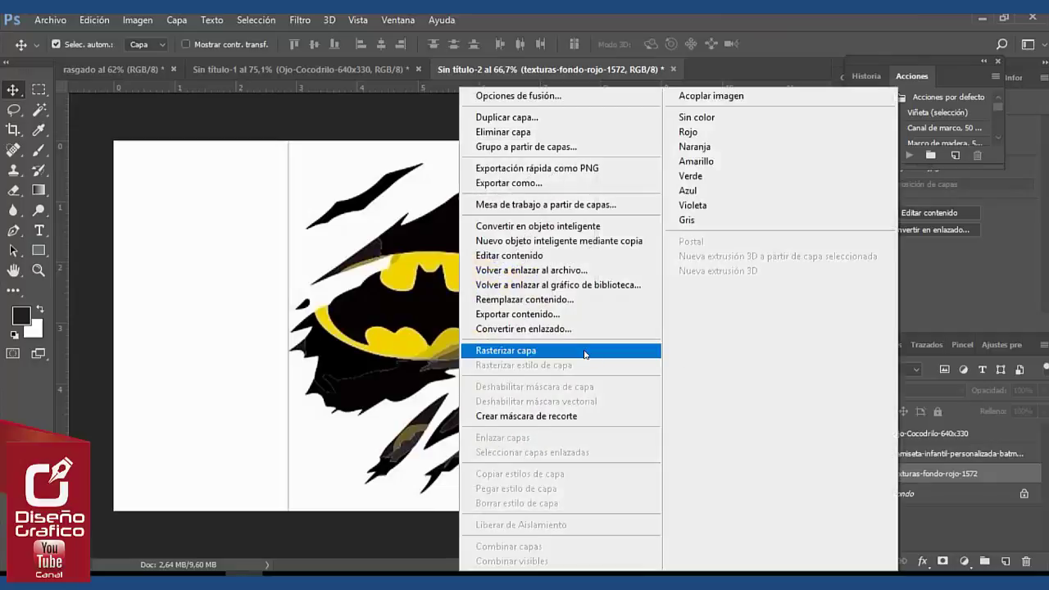
pyautogui.click(585, 354)
pyautogui.rightClick(915, 433)
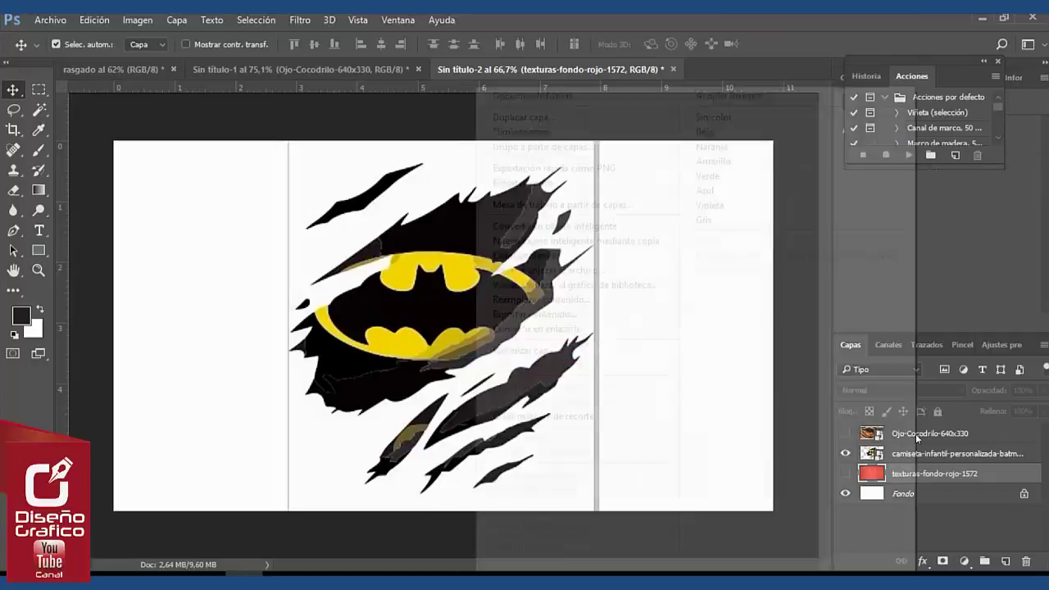
pyautogui.click(606, 353)
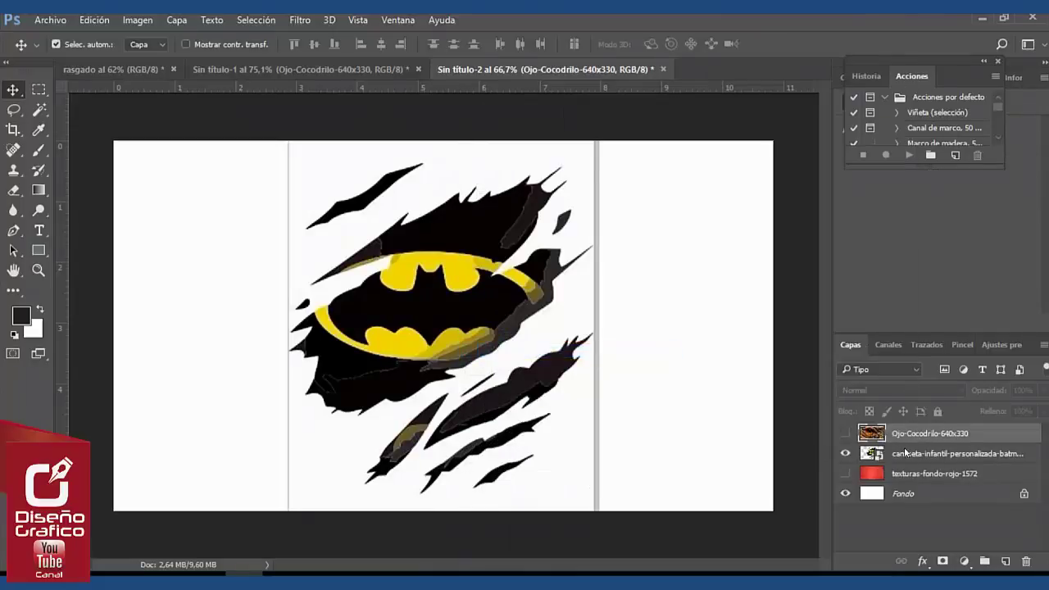
pyautogui.rightClick(905, 451)
pyautogui.click(607, 353)
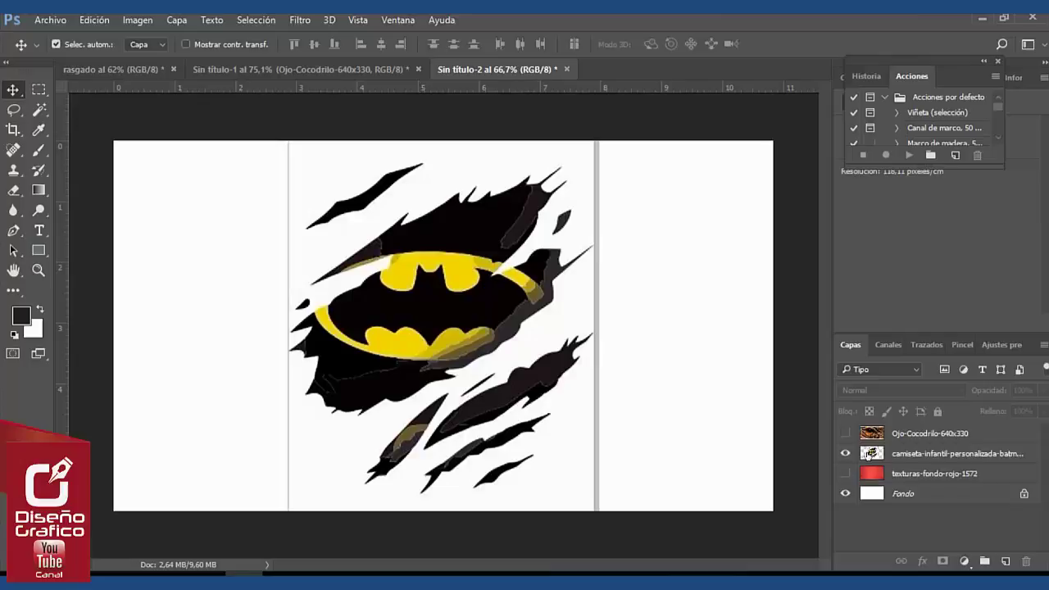
pyautogui.moveTo(870, 434)
pyautogui.mouseDown()
pyautogui.moveTo(875, 478)
pyautogui.moveTo(876, 438)
pyautogui.mouseUp()
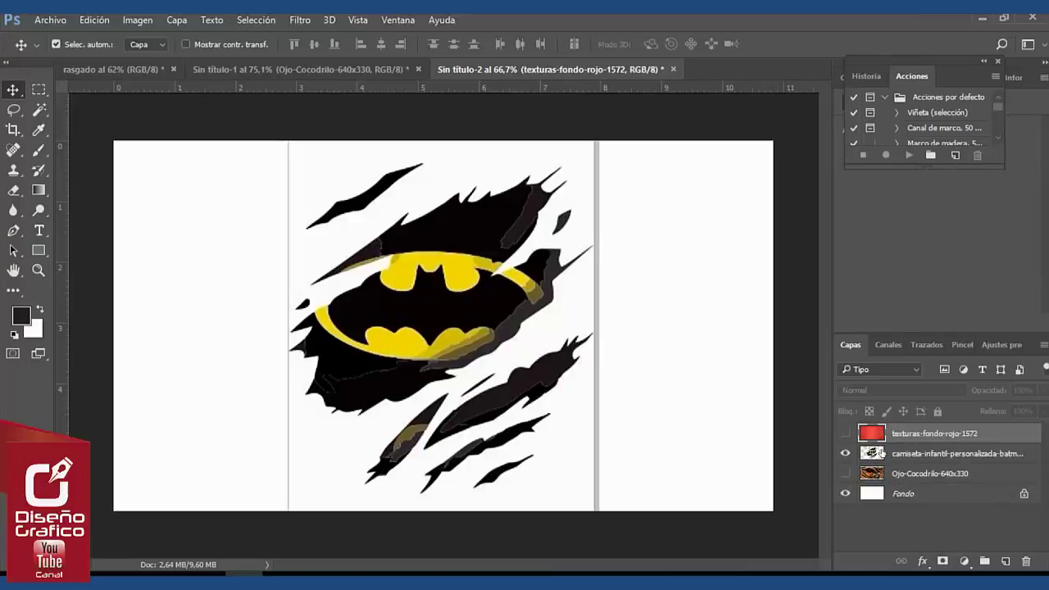
pyautogui.click(846, 432)
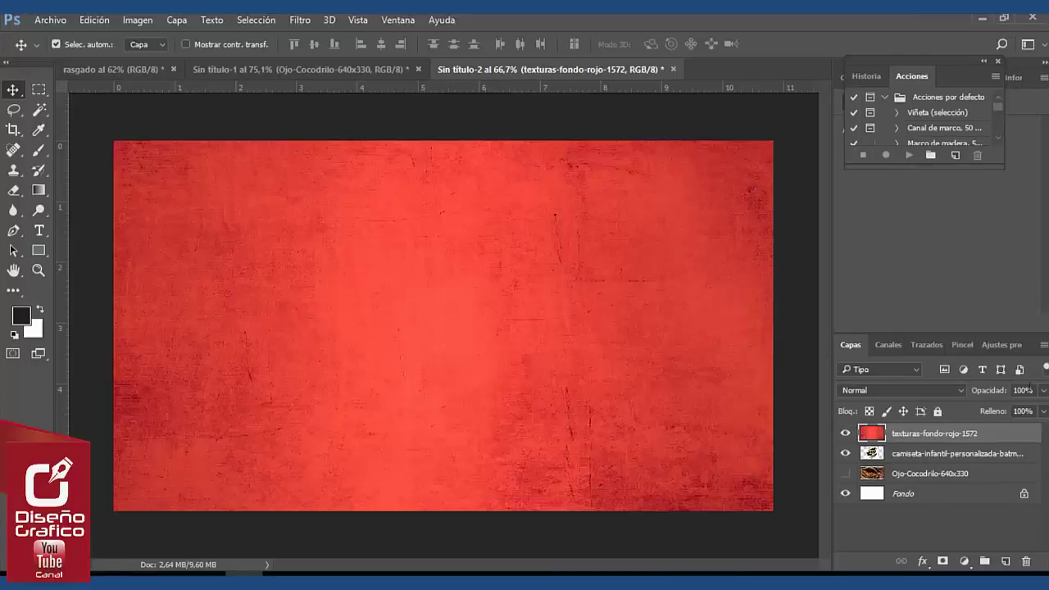
# Step: Set the red texture layer's opacity to 28% and select the Pen tool
pyautogui.click(1042, 391)
pyautogui.moveTo(1042, 411); pyautogui.dragTo(991, 414)
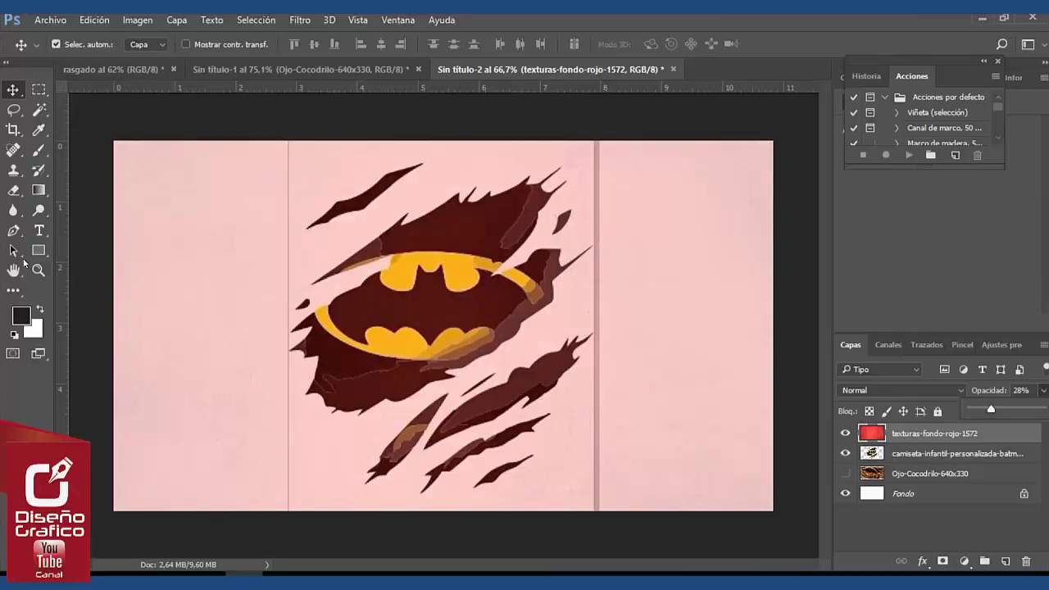
pyautogui.click(14, 231)
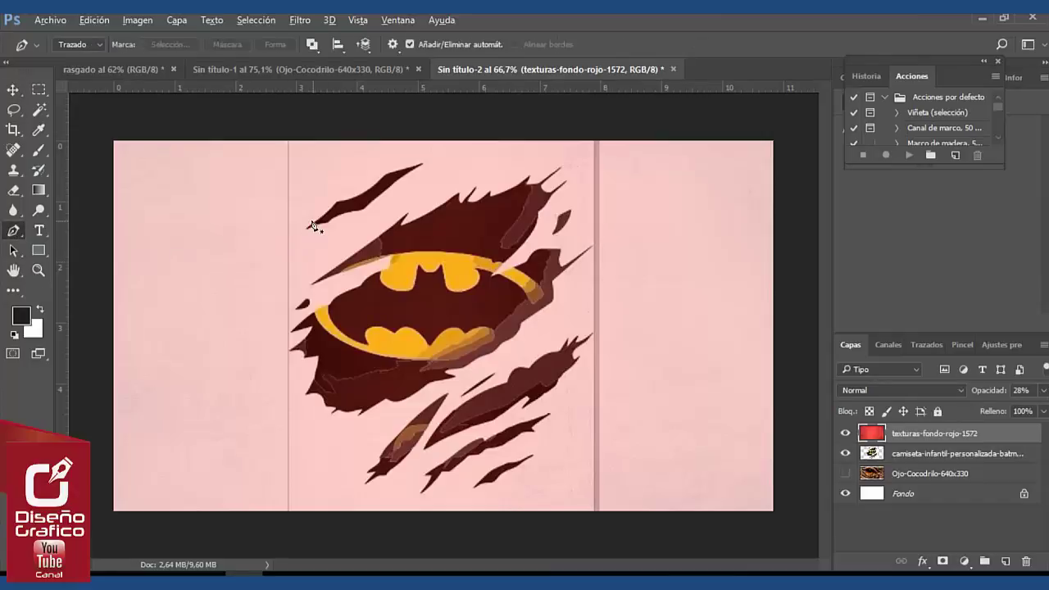
# Step: Zoom in and trace the thin dark slash's upper edge with Pen anchors to its right tip
pyautogui.scroll(1, 312, 226)
pyautogui.scroll(1, 313, 225)
pyautogui.scroll(1, 313, 226)
pyautogui.scroll(1, 312, 225)
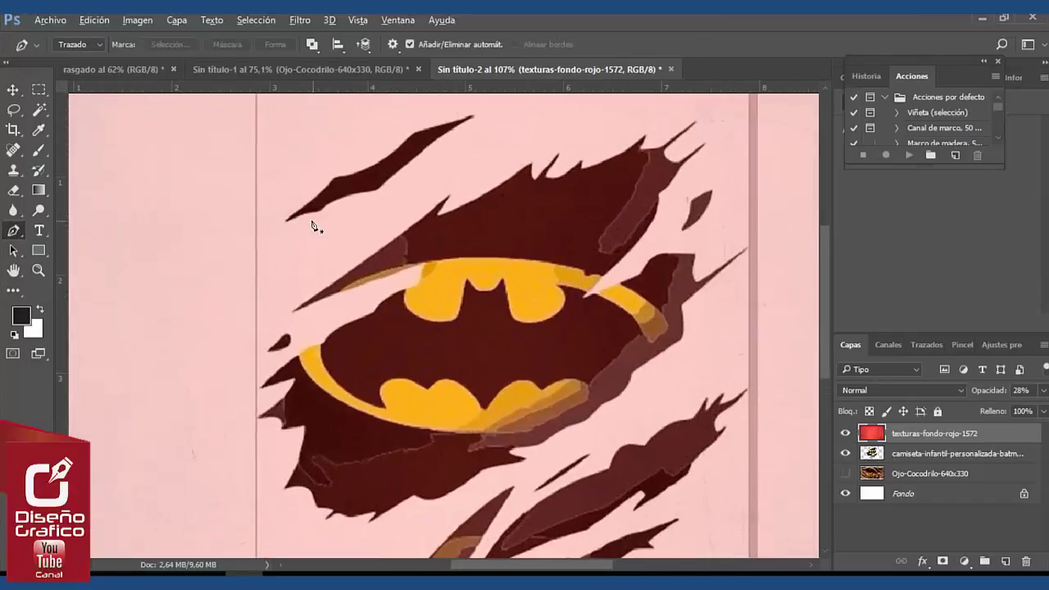
pyautogui.scroll(-1, 312, 225)
pyautogui.moveTo(822, 245); pyautogui.dragTo(825, 217)
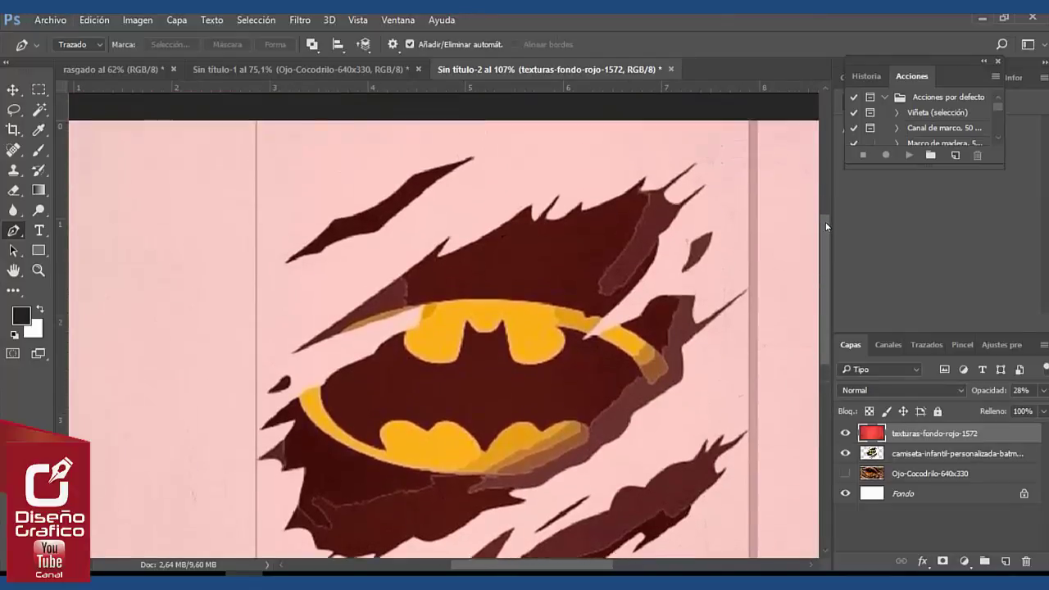
pyautogui.scroll(1, 373, 246)
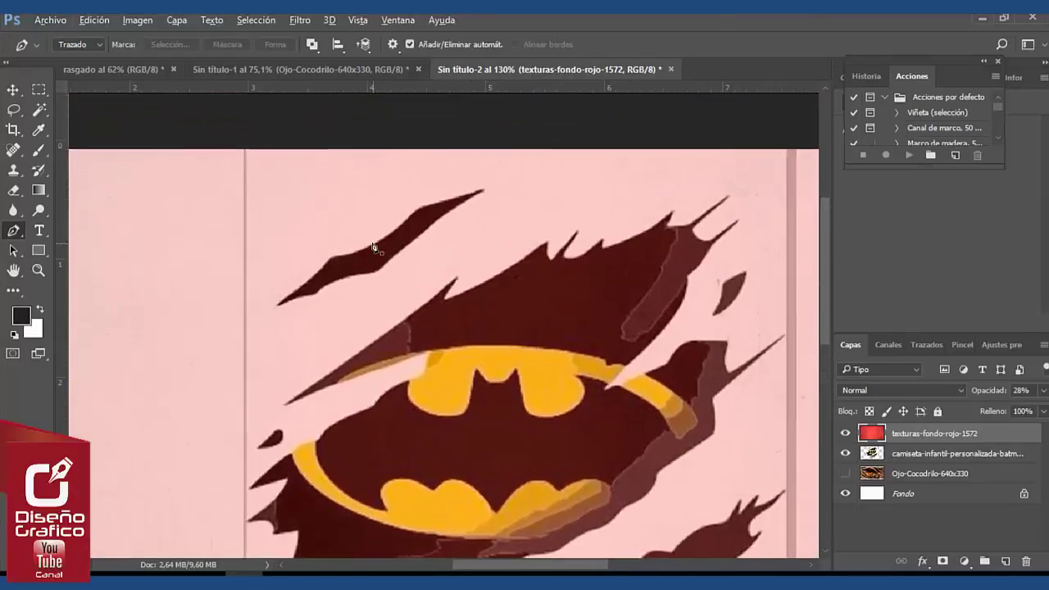
pyautogui.scroll(1, 373, 246)
pyautogui.scroll(1, 373, 246)
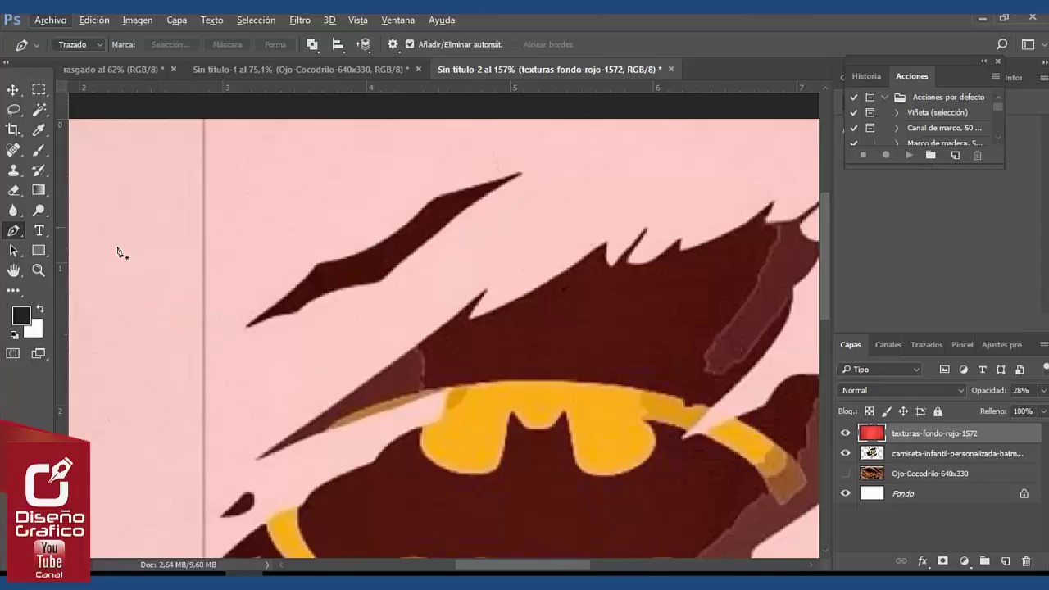
pyautogui.click(246, 325)
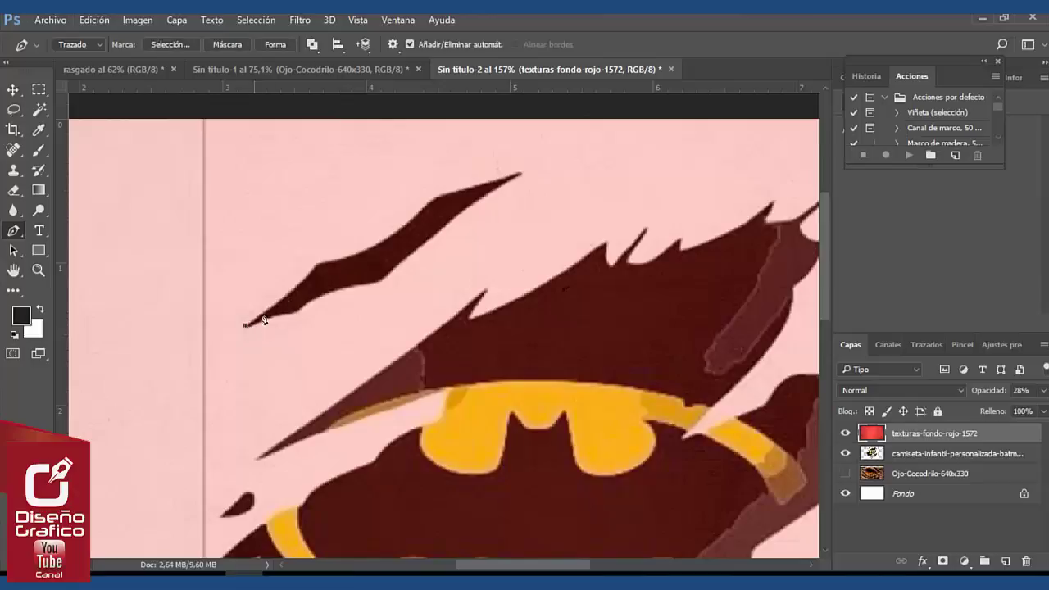
pyautogui.click(300, 285)
pyautogui.scroll(1, 311, 281)
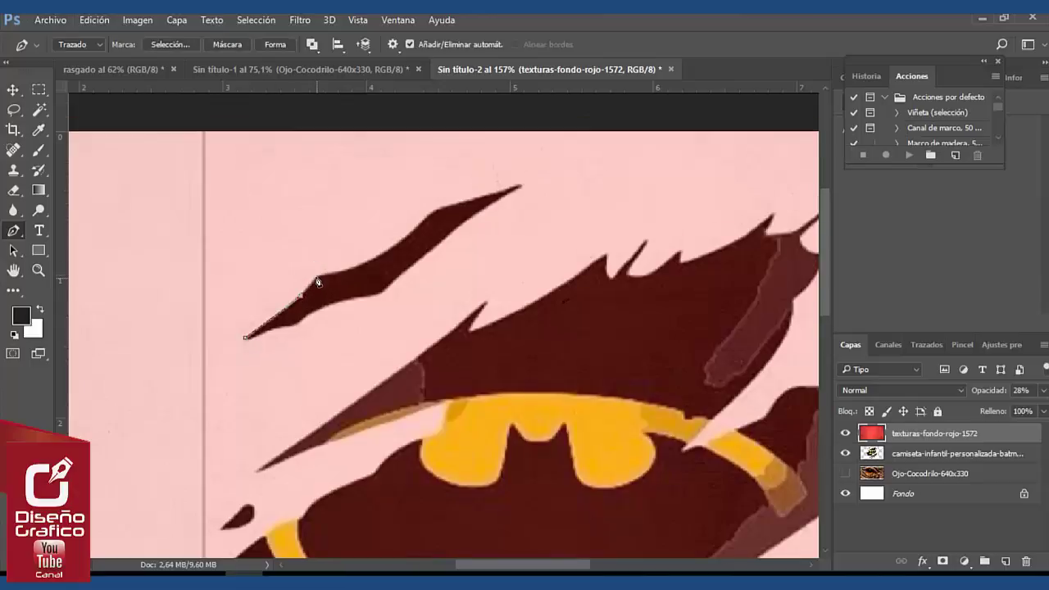
pyautogui.click(318, 275)
pyautogui.click(347, 272)
pyautogui.click(373, 256)
pyautogui.moveTo(427, 216); pyautogui.dragTo(446, 198)
pyautogui.click(467, 201)
pyautogui.click(498, 190)
pyautogui.click(521, 183)
# Step: Trace back along the slash's lower edge and close its path
pyautogui.click(465, 220)
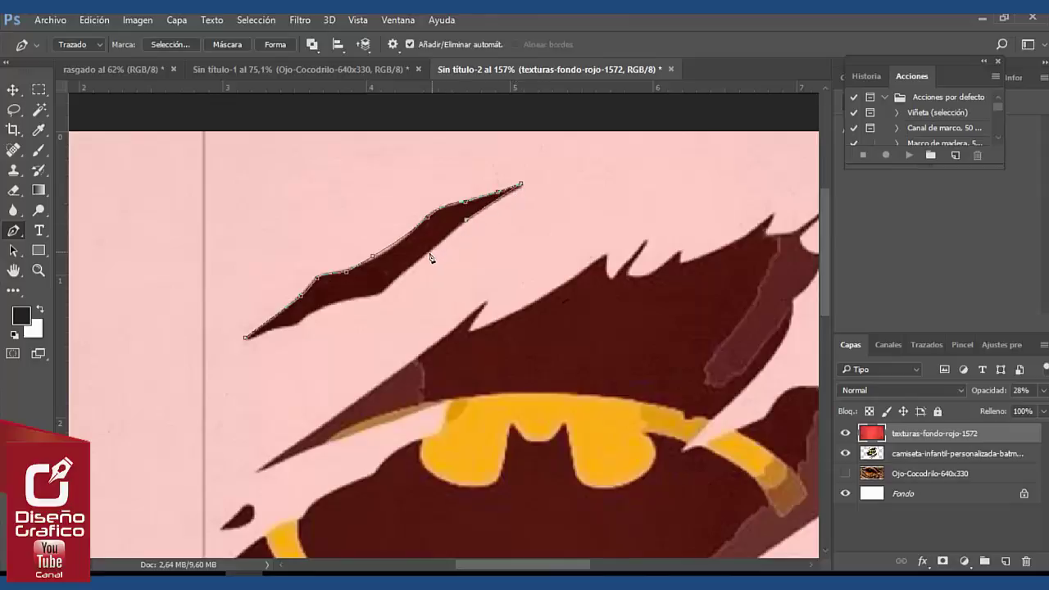
pyautogui.click(422, 255)
pyautogui.moveTo(385, 289); pyautogui.dragTo(378, 300)
pyautogui.click(365, 295)
pyautogui.click(329, 304)
pyautogui.click(305, 314)
pyautogui.click(279, 328)
pyautogui.click(257, 336)
pyautogui.click(245, 338)
# Step: Zoom out to fit, then trace the big torn shape's upper edge and spiky top from its left tip
pyautogui.click(14, 90)
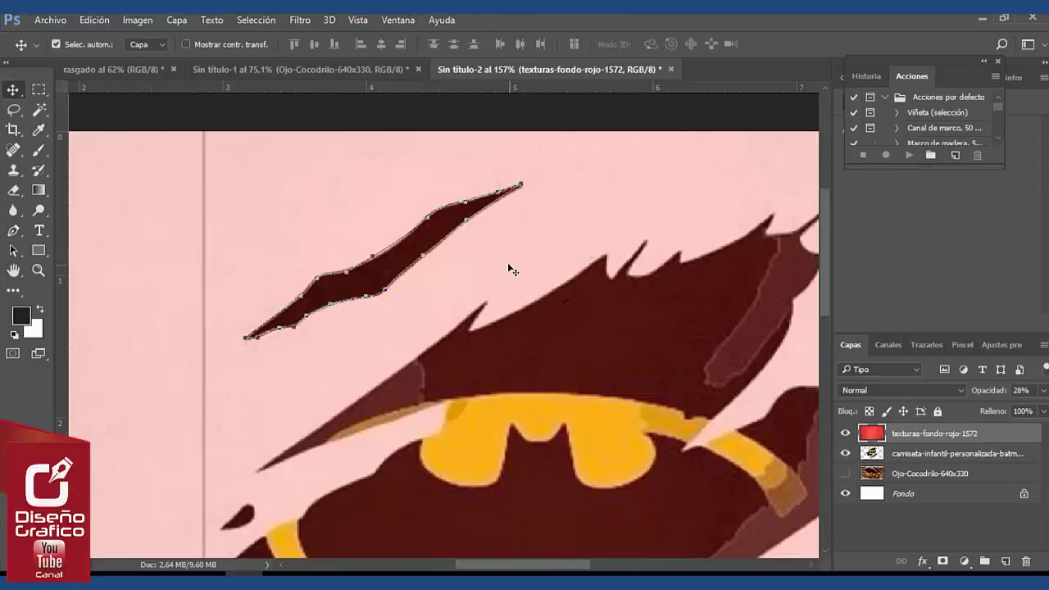
pyautogui.hotkey('ctrl', '0')
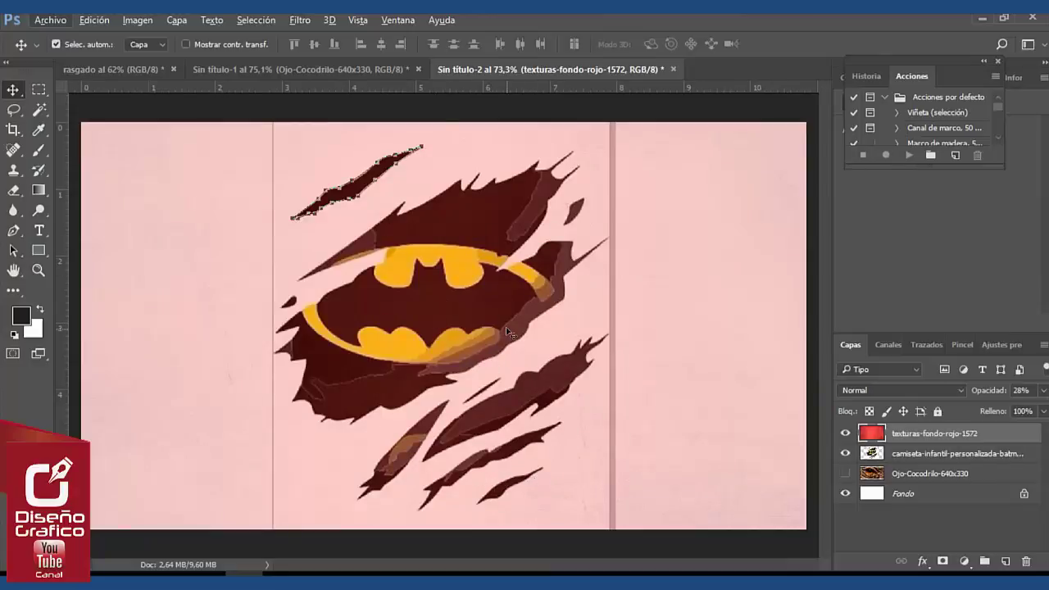
pyautogui.scroll(3, 363, 214)
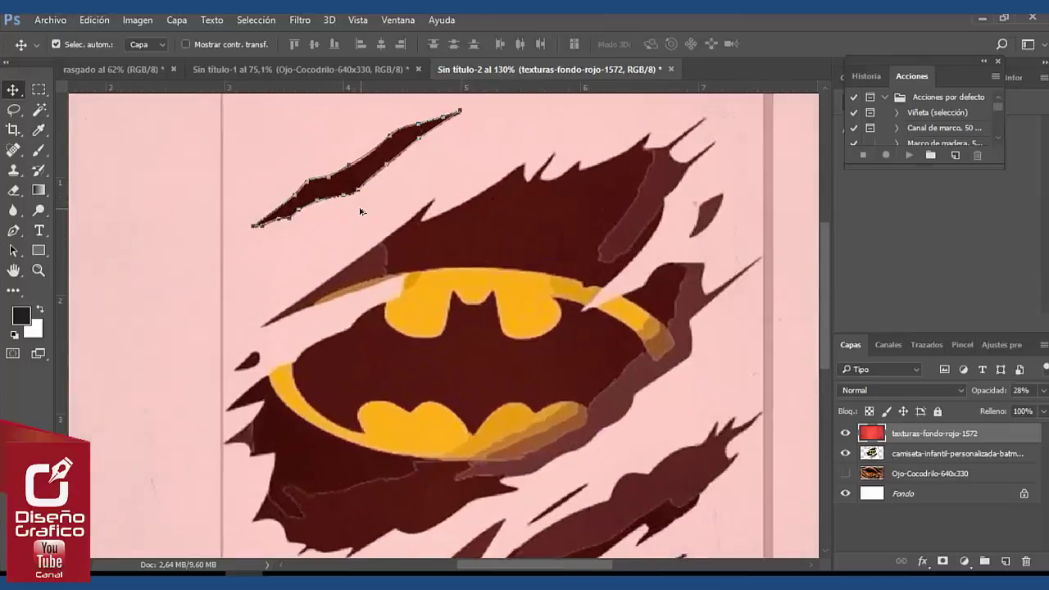
pyautogui.scroll(3, 358, 206)
pyautogui.press('p')
pyautogui.click(218, 383)
pyautogui.click(363, 280)
pyautogui.click(437, 222)
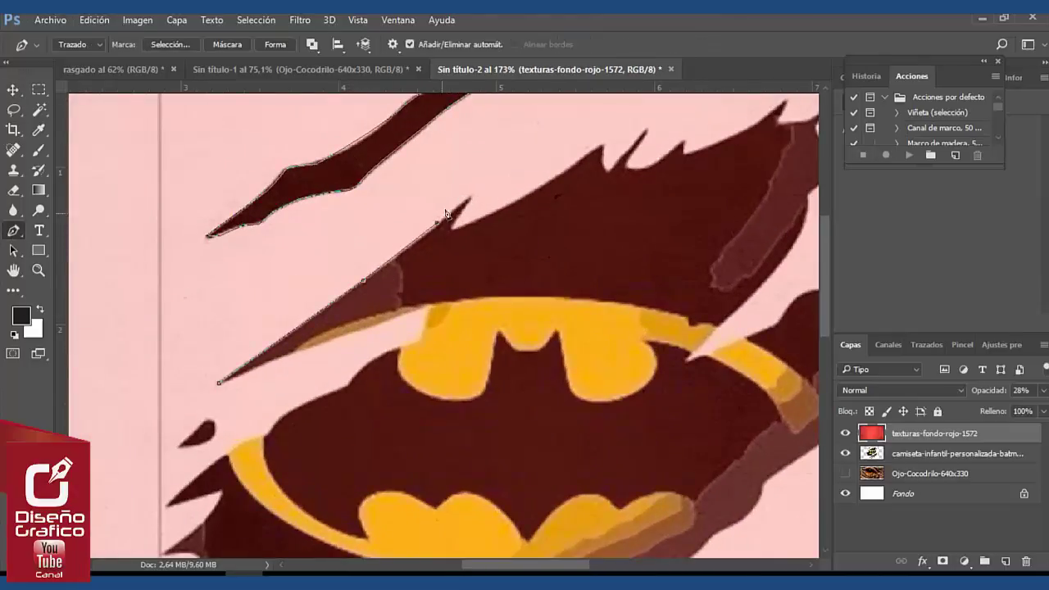
pyautogui.click(470, 197)
pyautogui.click(501, 211)
pyautogui.click(567, 166)
pyautogui.click(606, 170)
pyautogui.click(646, 129)
pyautogui.click(654, 166)
pyautogui.click(682, 139)
pyautogui.click(749, 126)
pyautogui.click(789, 98)
# Step: Outline the right-side spikes, including the claw-like spike and the second spike
pyautogui.moveTo(782, 115); pyautogui.dragTo(468, 278)
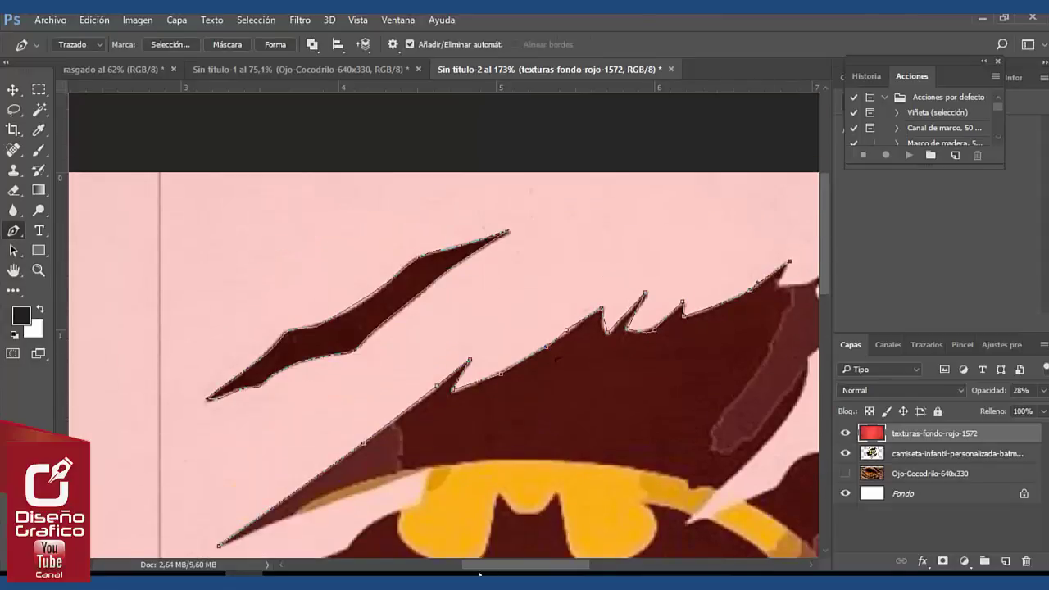
pyautogui.click(462, 283)
pyautogui.click(489, 283)
pyautogui.click(549, 239)
pyautogui.click(523, 308)
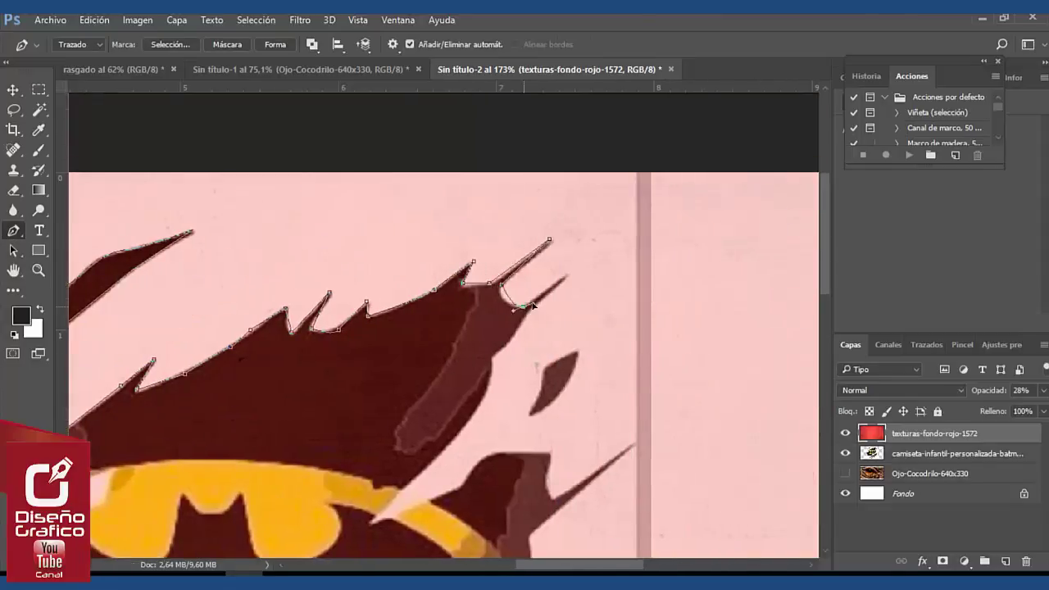
pyautogui.click(564, 271)
pyautogui.click(523, 321)
pyautogui.click(508, 345)
pyautogui.click(491, 356)
pyautogui.click(490, 383)
pyautogui.click(464, 426)
pyautogui.click(426, 468)
pyautogui.click(371, 522)
pyautogui.click(409, 509)
pyautogui.click(453, 492)
pyautogui.click(489, 454)
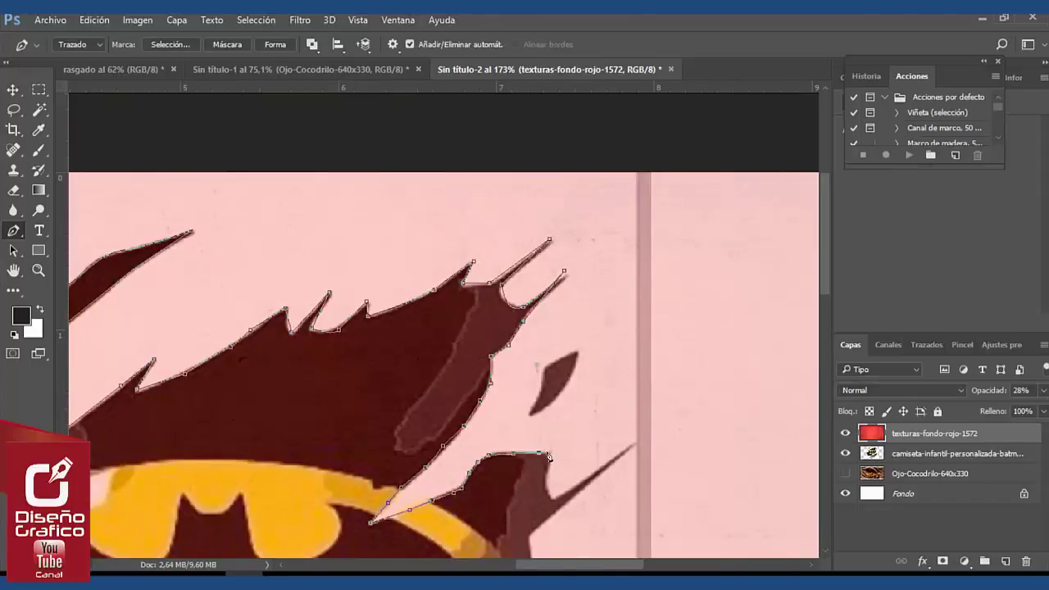
pyautogui.click(551, 452)
pyautogui.click(545, 473)
pyautogui.click(554, 494)
pyautogui.click(630, 445)
pyautogui.click(531, 533)
# Step: Continue the path down the torn shape's right edge and along its lower edge
pyautogui.scroll(-5, 581, 520)
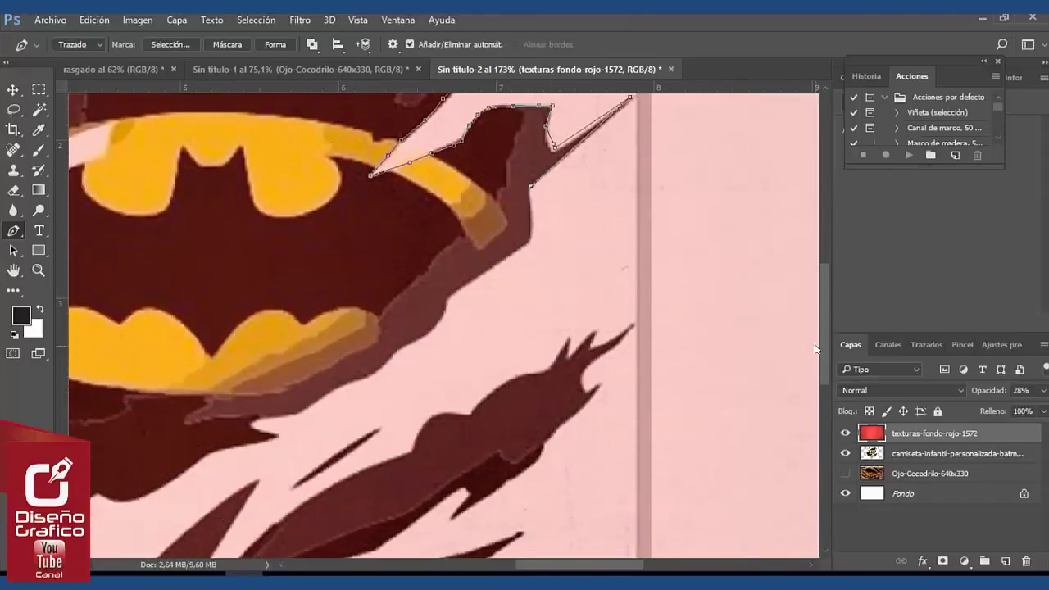
pyautogui.click(529, 237)
pyautogui.click(503, 260)
pyautogui.click(483, 277)
pyautogui.click(461, 290)
pyautogui.click(444, 304)
pyautogui.click(409, 339)
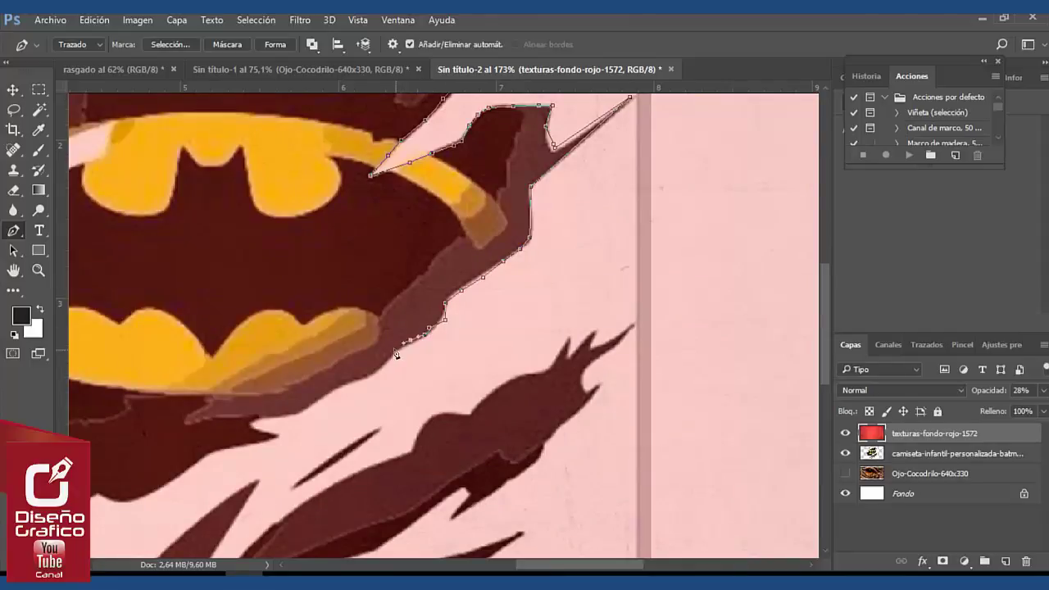
pyautogui.click(349, 379)
pyautogui.click(304, 410)
pyautogui.click(255, 420)
pyautogui.click(280, 435)
pyautogui.click(219, 455)
# Step: Trace the edge below the Batman logo and left along the torn shape's bottom
pyautogui.scroll(-2, 749, 398)
pyautogui.hscroll(-4, 487, 382)
pyautogui.click(468, 359)
pyautogui.click(449, 372)
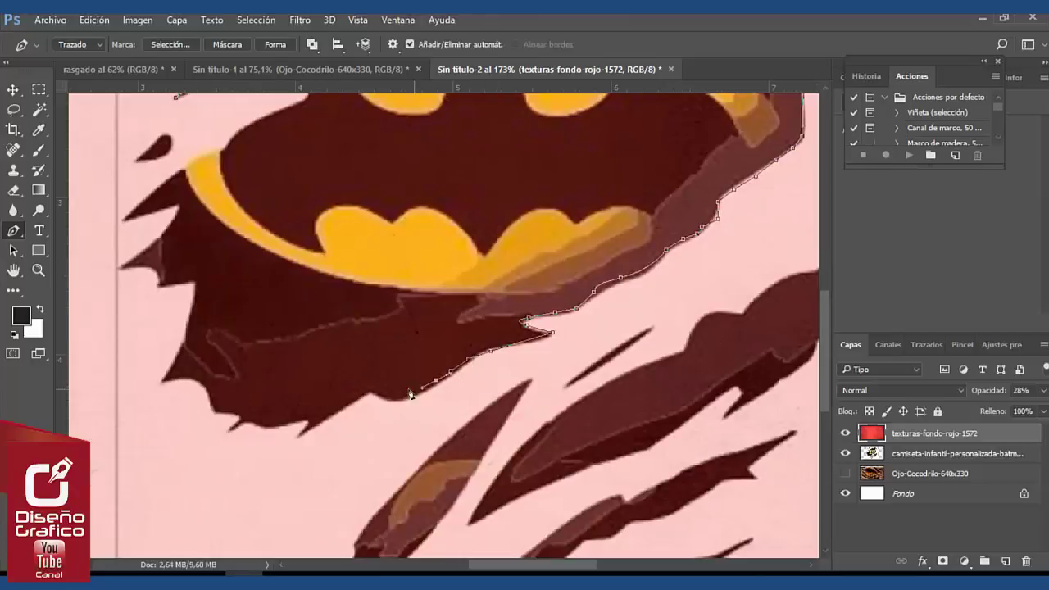
pyautogui.click(422, 387)
pyautogui.click(435, 382)
pyautogui.click(414, 396)
pyautogui.moveTo(370, 399); pyautogui.dragTo(355, 376)
pyautogui.click(361, 399)
pyautogui.click(324, 423)
pyautogui.click(297, 434)
pyautogui.click(264, 426)
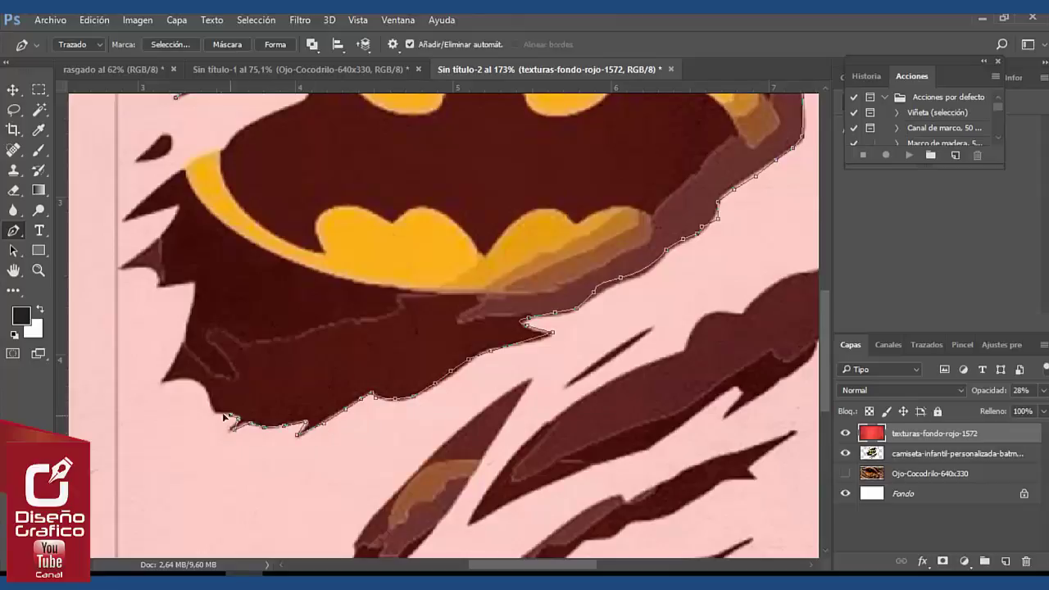
# Step: Follow the torn shape's left edge up through its jagged spikes
pyautogui.click(215, 409)
pyautogui.click(201, 383)
pyautogui.click(166, 379)
pyautogui.click(173, 347)
pyautogui.click(184, 315)
pyautogui.click(192, 288)
pyautogui.click(158, 284)
pyautogui.click(113, 267)
pyautogui.click(156, 240)
pyautogui.click(177, 207)
pyautogui.click(125, 222)
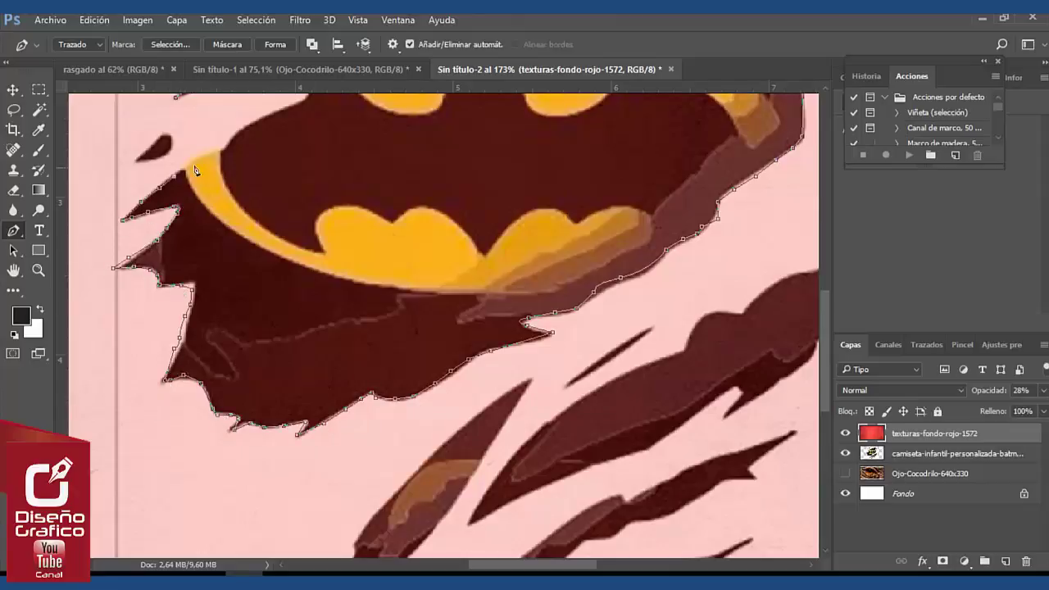
# Step: Outline around the yellow ring's upper-left tip and close the big torn shape's path
pyautogui.scroll(5, 197, 171)
pyautogui.click(215, 370)
pyautogui.click(240, 346)
pyautogui.click(268, 334)
pyautogui.click(285, 324)
pyautogui.click(306, 309)
pyautogui.click(371, 277)
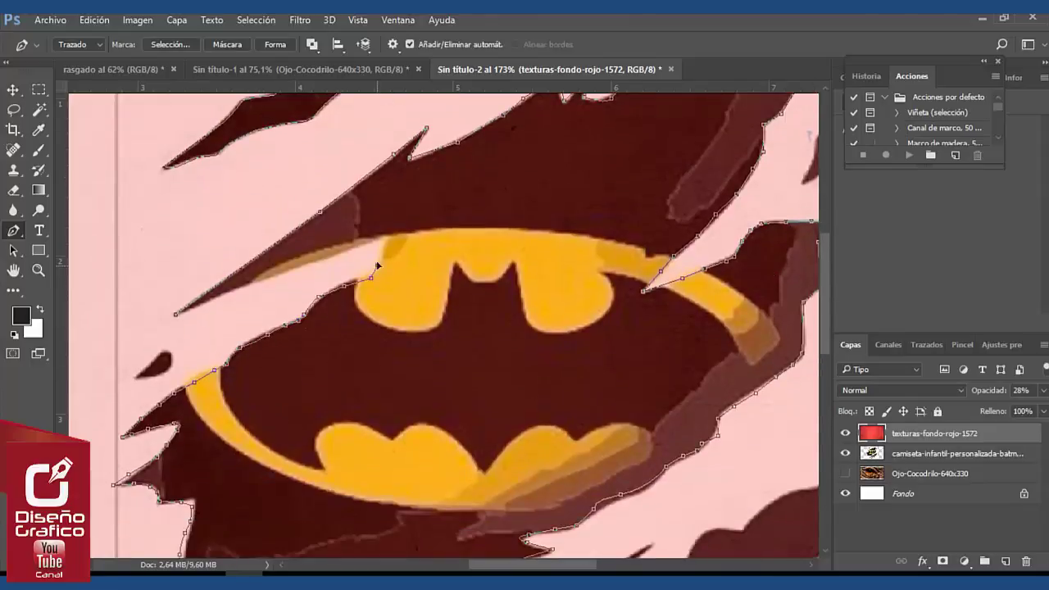
pyautogui.click(387, 236)
pyautogui.click(353, 247)
pyautogui.click(307, 265)
pyautogui.click(270, 278)
pyautogui.click(208, 301)
pyautogui.click(176, 313)
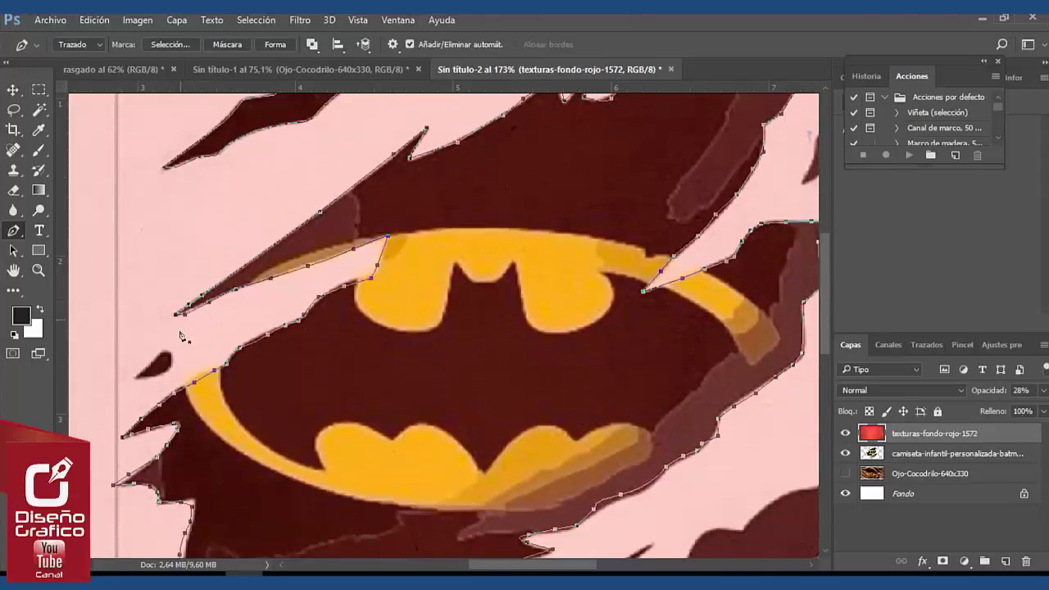
# Step: Add closed paths around the small dark blobs at the left and upper right
pyautogui.click(137, 378)
pyautogui.click(166, 357)
pyautogui.click(159, 379)
pyautogui.hscroll(5, 659, 328)
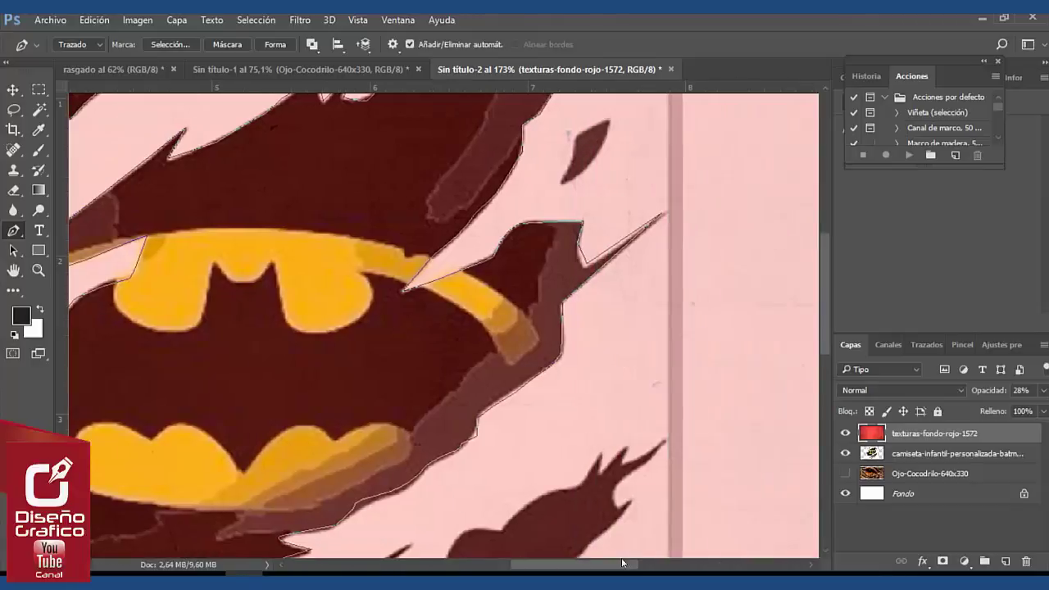
pyautogui.click(566, 183)
pyautogui.click(576, 152)
pyautogui.click(608, 122)
pyautogui.click(595, 153)
pyautogui.click(584, 171)
pyautogui.click(564, 182)
# Step: Outline and close the path around the first dark streak below the logo
pyautogui.moveTo(823, 264)
pyautogui.mouseDown()
pyautogui.moveTo(823, 354)
pyautogui.moveTo(823, 223)
pyautogui.mouseUp()
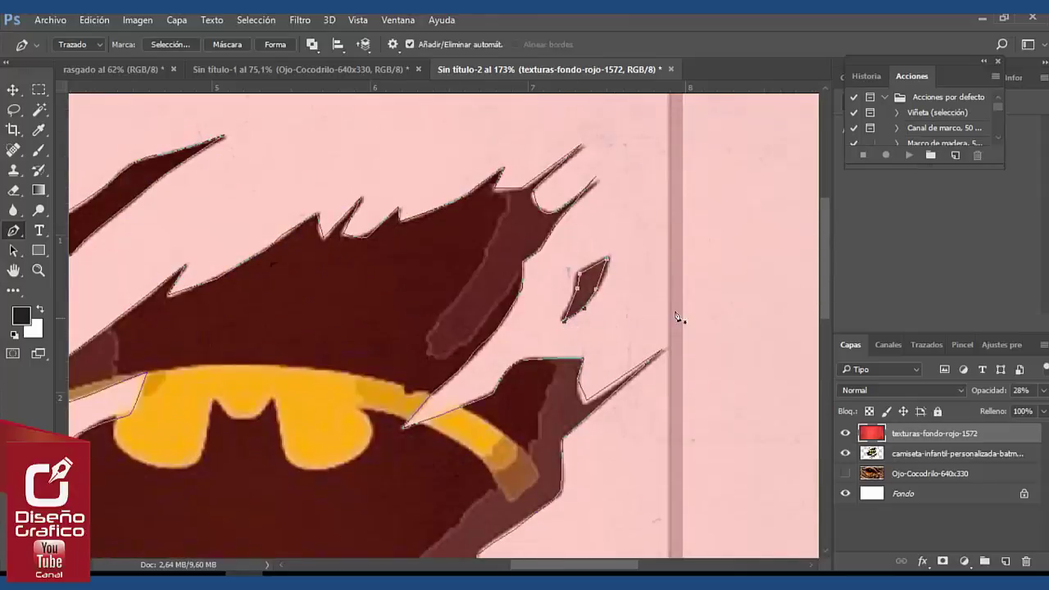
pyautogui.moveTo(824, 295); pyautogui.dragTo(827, 383)
pyautogui.click(136, 375)
pyautogui.click(179, 335)
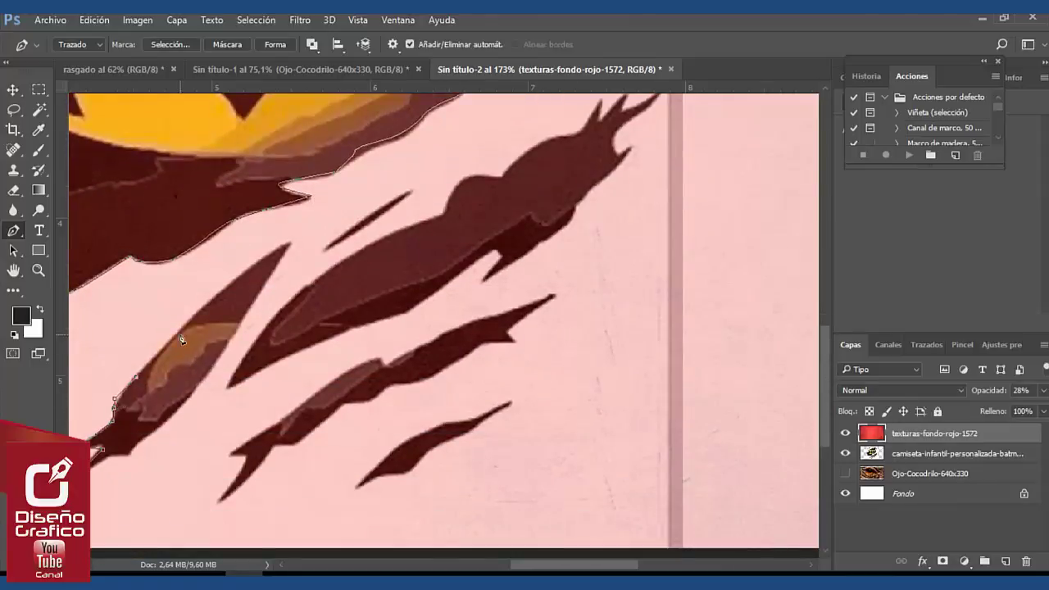
pyautogui.click(215, 296)
pyautogui.click(298, 239)
pyautogui.click(258, 308)
pyautogui.click(211, 360)
pyautogui.click(129, 453)
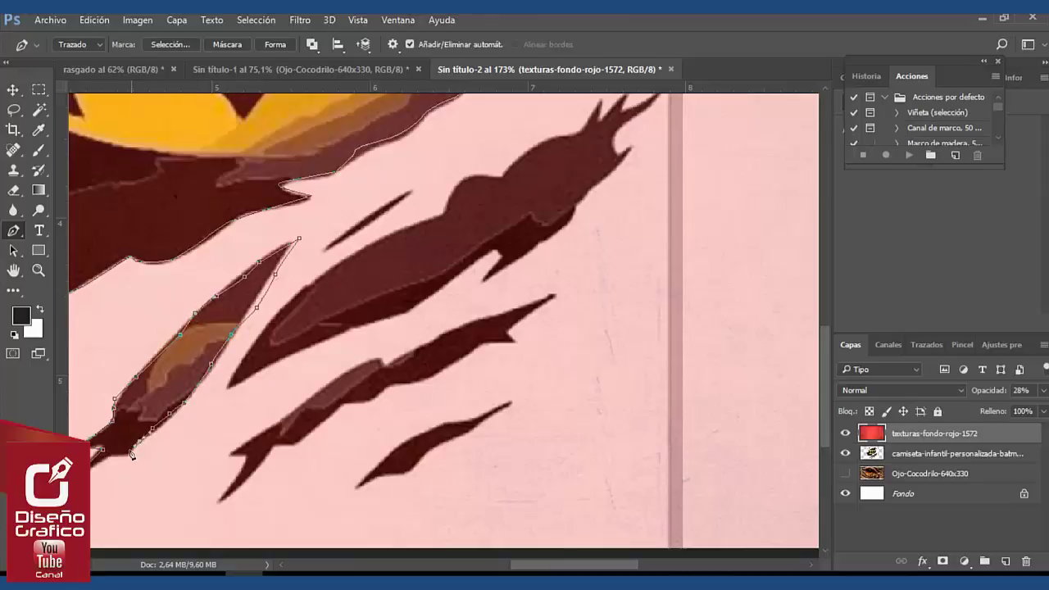
# Step: Trace the second streak's upper edge, removing two misplaced anchor points
pyautogui.click(224, 387)
pyautogui.click(298, 360)
pyautogui.click(328, 342)
pyautogui.hotkey('ctrl', 'alt', 'z')
pyautogui.hotkey('ctrl', 'alt', 'z')
pyautogui.click(268, 321)
pyautogui.click(296, 292)
pyautogui.click(334, 265)
pyautogui.click(394, 232)
pyautogui.click(449, 211)
pyautogui.click(461, 182)
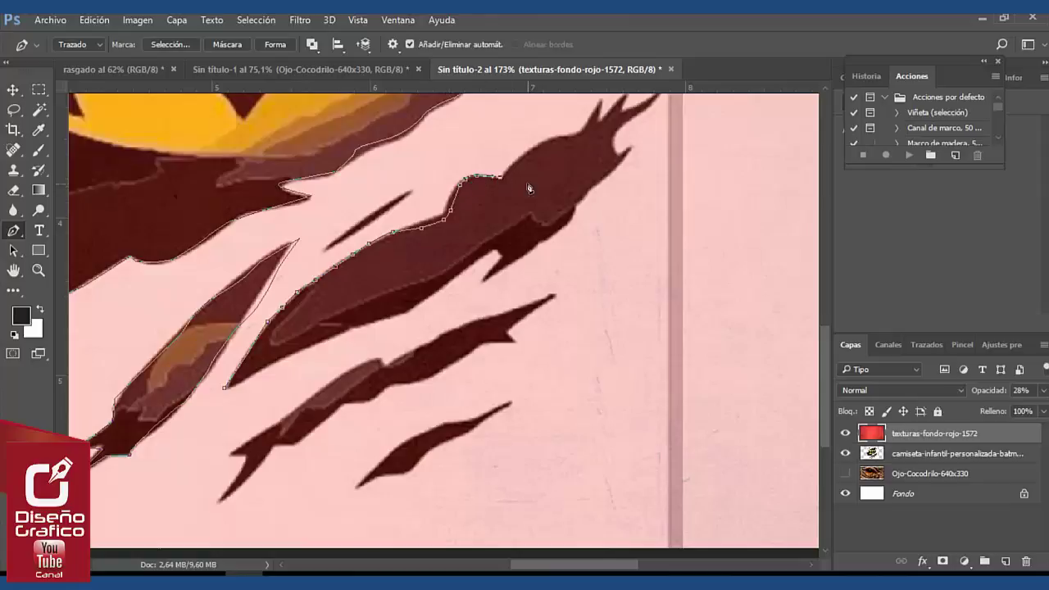
pyautogui.scroll(3, 463, 189)
pyautogui.click(499, 274)
pyautogui.click(539, 243)
pyautogui.click(557, 234)
pyautogui.click(600, 200)
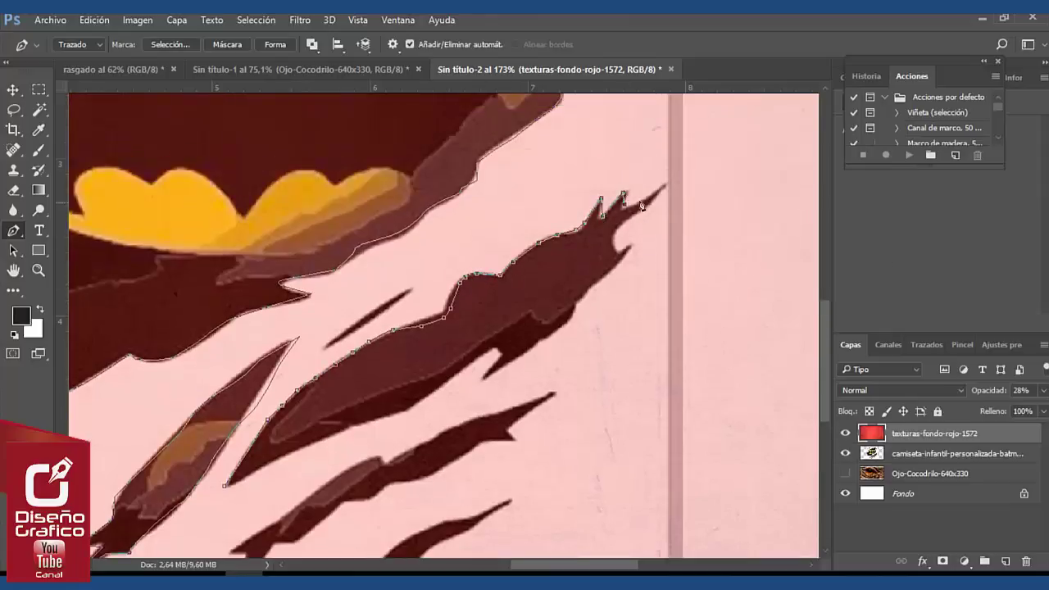
# Step: Trace around the second streak's spiky tip and back down its lower edge
pyautogui.click(665, 183)
pyautogui.click(612, 239)
pyautogui.click(629, 246)
pyautogui.click(585, 295)
pyautogui.click(573, 315)
pyautogui.click(535, 344)
pyautogui.click(513, 358)
pyautogui.click(485, 378)
pyautogui.click(452, 371)
pyautogui.click(410, 405)
pyautogui.click(373, 415)
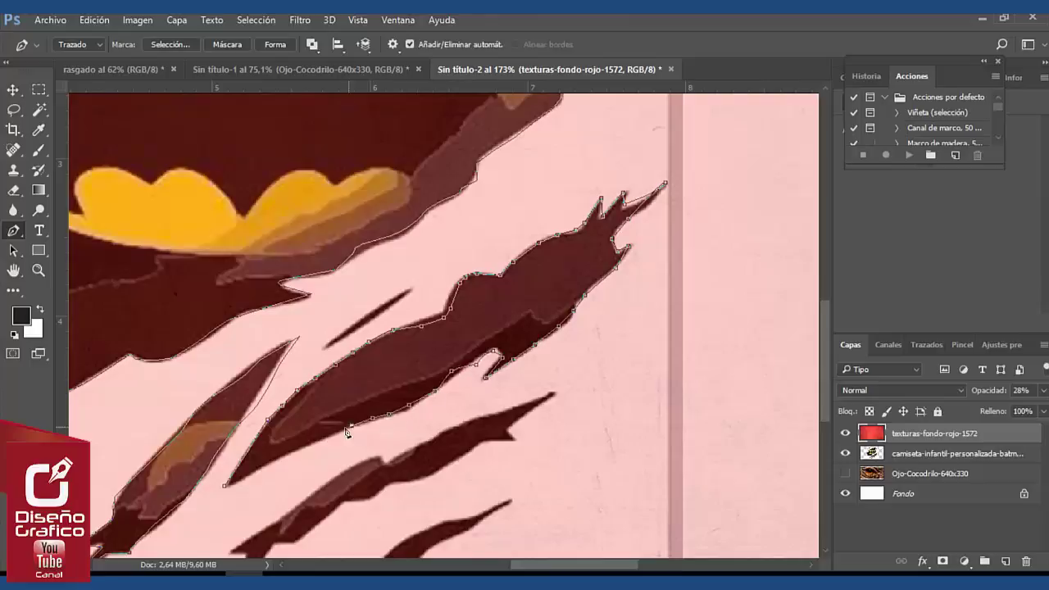
pyautogui.click(328, 436)
pyautogui.click(301, 445)
pyautogui.click(267, 463)
pyautogui.click(224, 485)
pyautogui.scroll(-5, 291, 383)
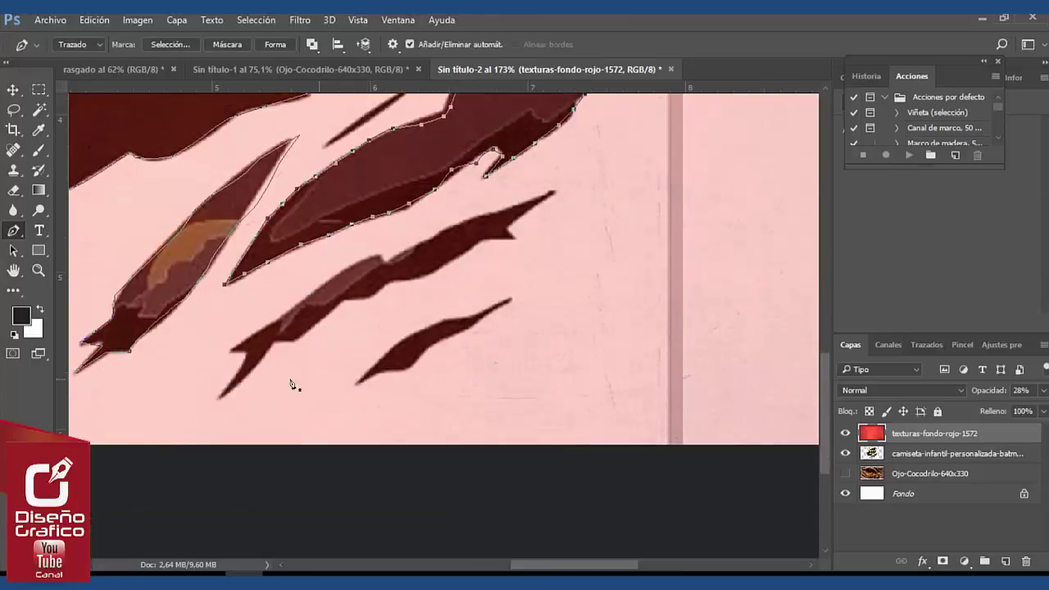
# Step: Trace the third streak from its lower tip up its left and upper edges
pyautogui.click(223, 398)
pyautogui.click(233, 352)
pyautogui.click(244, 354)
pyautogui.click(276, 326)
pyautogui.click(291, 307)
pyautogui.click(305, 296)
pyautogui.click(329, 280)
pyautogui.click(352, 265)
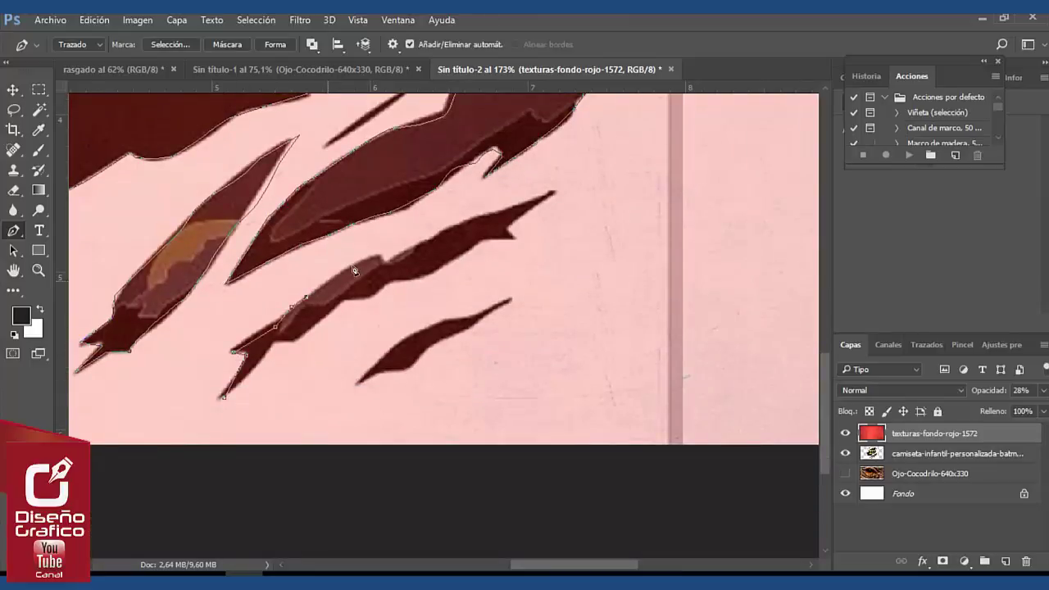
pyautogui.click(381, 258)
pyautogui.click(410, 247)
pyautogui.click(452, 231)
pyautogui.click(553, 193)
# Step: Trace back along the third streak's lower edge and close its path
pyautogui.click(513, 236)
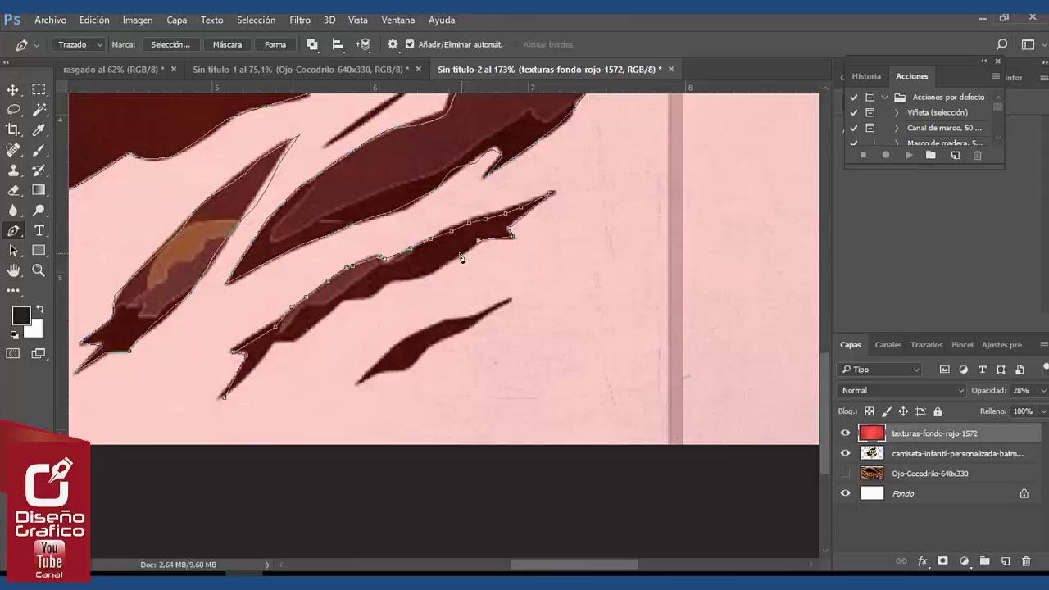
pyautogui.click(449, 262)
pyautogui.click(393, 280)
pyautogui.click(351, 300)
pyautogui.click(317, 327)
pyautogui.click(264, 354)
pyautogui.click(222, 398)
# Step: Outline and close the fourth torn streak, then fit the whole image on screen
pyautogui.click(358, 379)
pyautogui.click(387, 354)
pyautogui.click(416, 333)
pyautogui.click(457, 321)
pyautogui.click(511, 298)
pyautogui.click(462, 340)
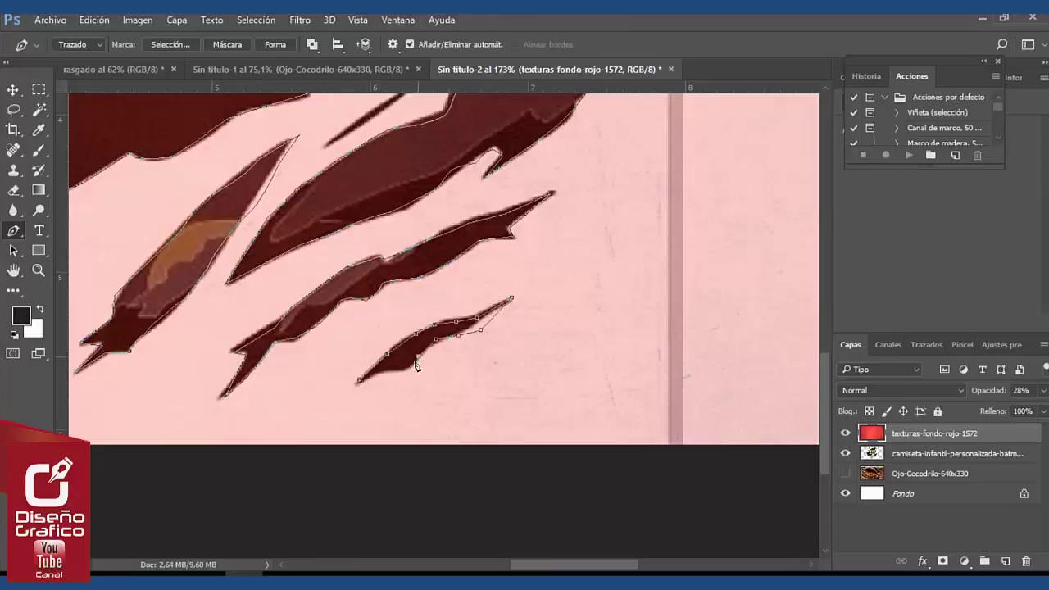
pyautogui.click(413, 355)
pyautogui.click(388, 372)
pyautogui.click(358, 380)
pyautogui.doubleClick(14, 270)
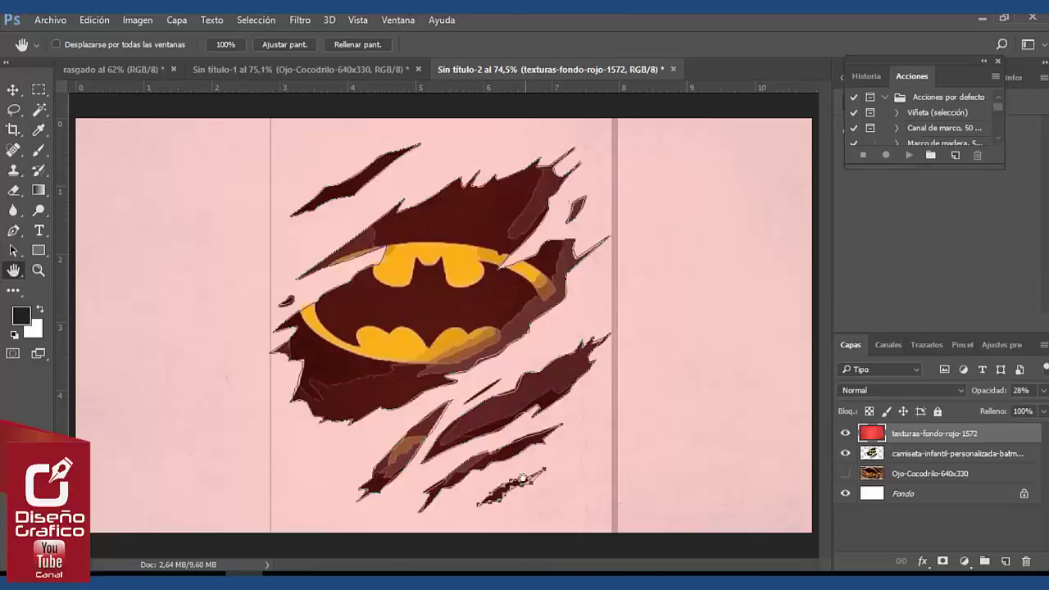
# Step: Select every traced torn-shape path and make them a selection with 0 px feather
pyautogui.click(14, 252)
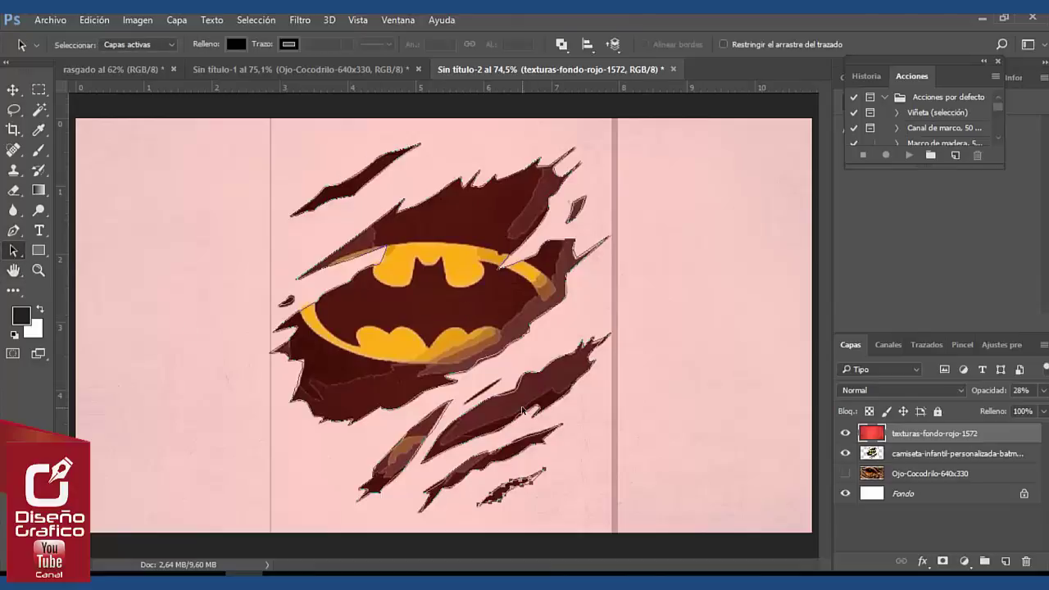
pyautogui.click(499, 459)
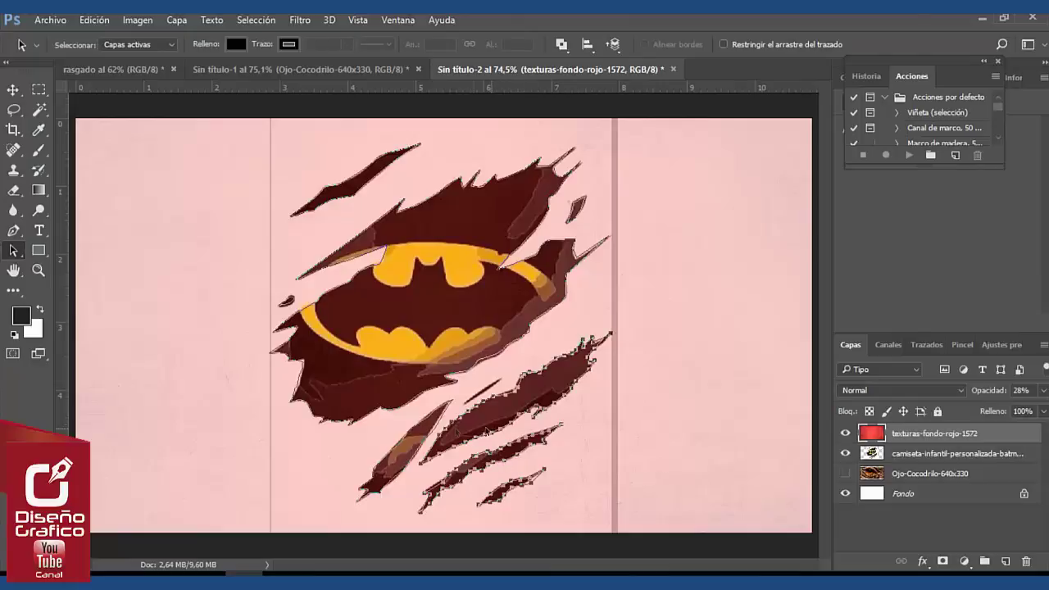
pyautogui.moveTo(381, 487); pyautogui.dragTo(389, 256)
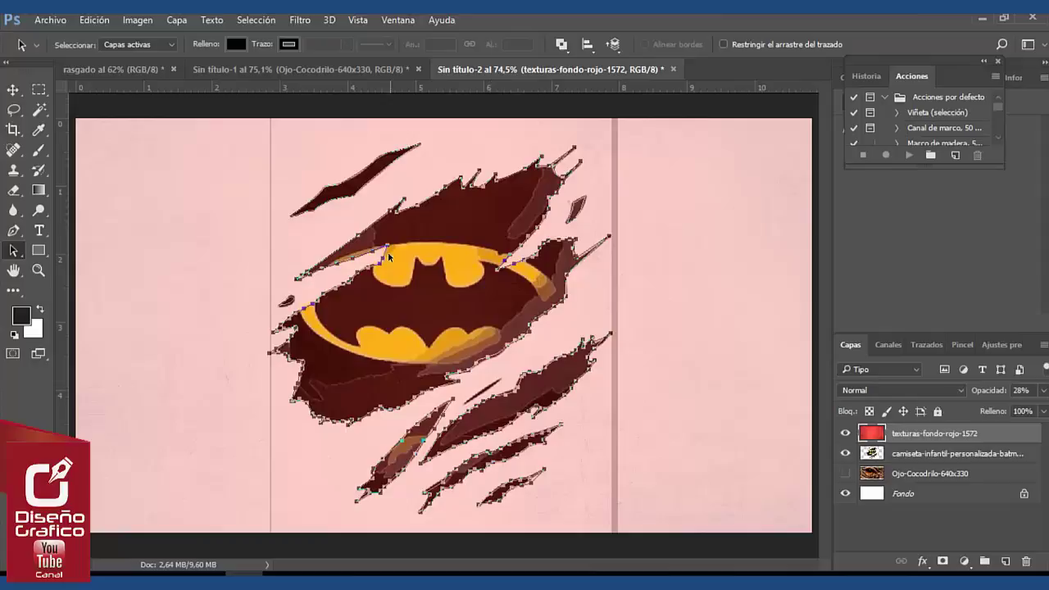
pyautogui.keyDown('shift'); pyautogui.click(574, 215); pyautogui.keyUp('shift')
pyautogui.rightClick(449, 249)
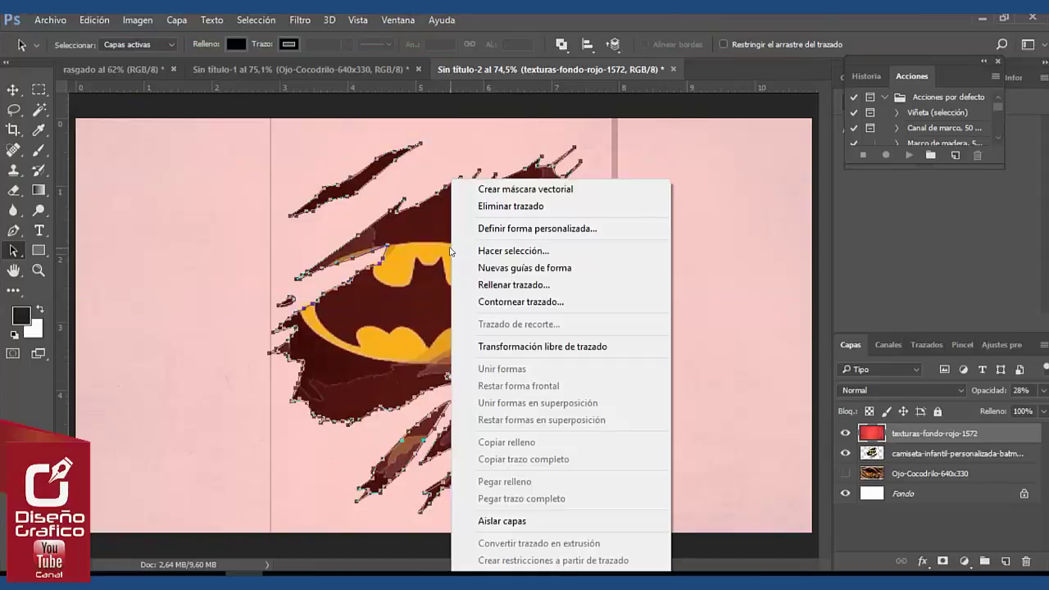
pyautogui.click(554, 252)
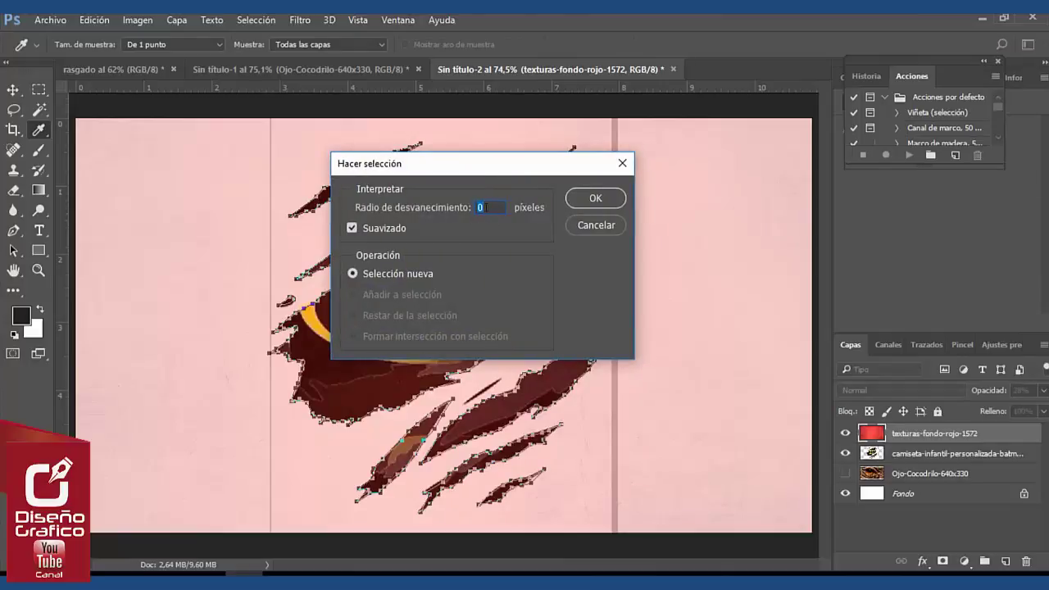
pyautogui.click(603, 200)
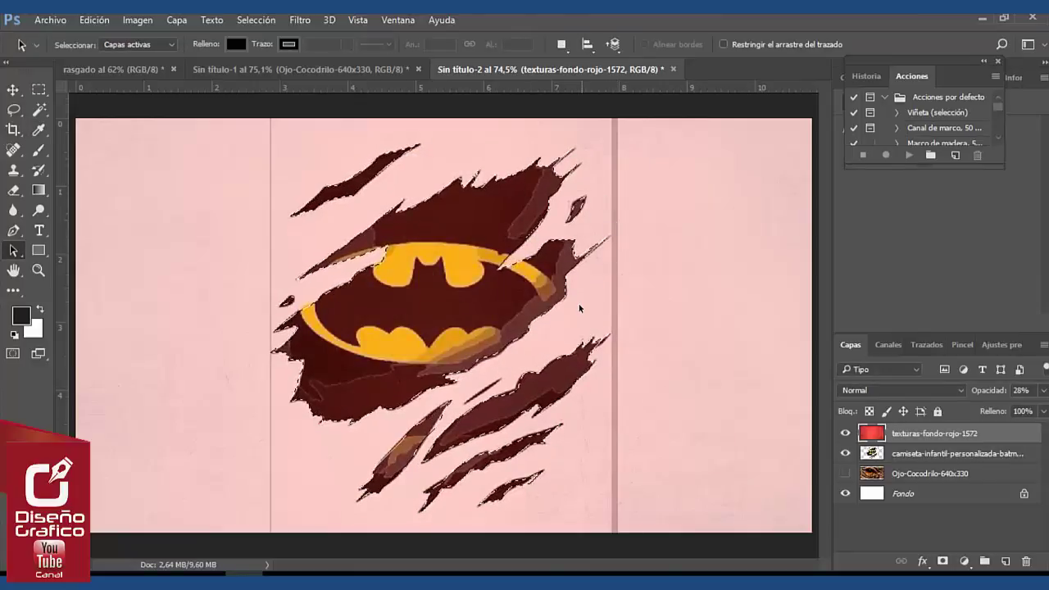
# Step: Delete the torn shapes from the red texture, set its opacity to 100%, and deselect
pyautogui.press('Delete')
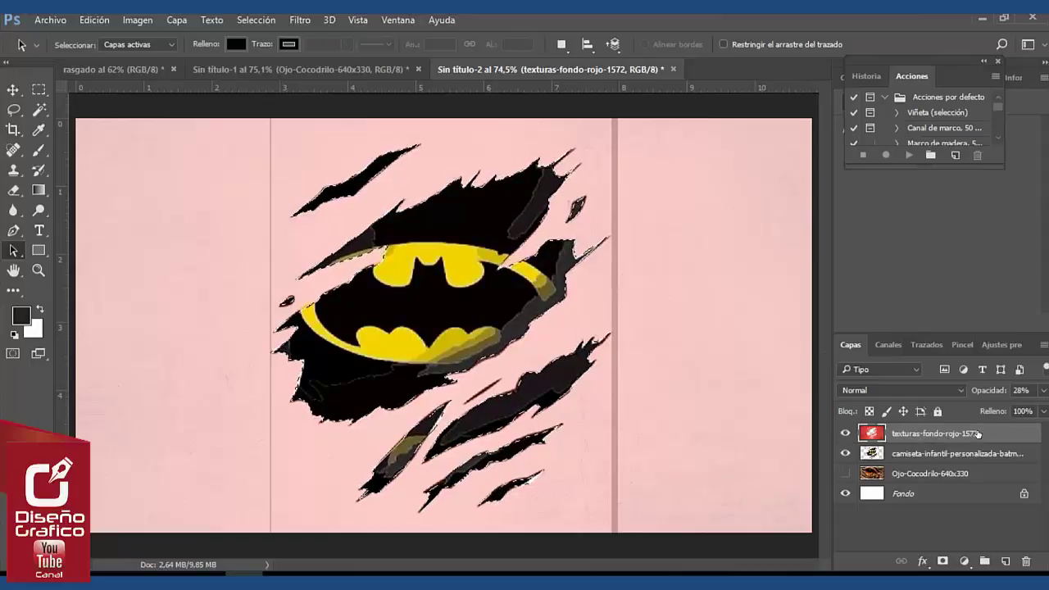
pyautogui.click(1043, 390)
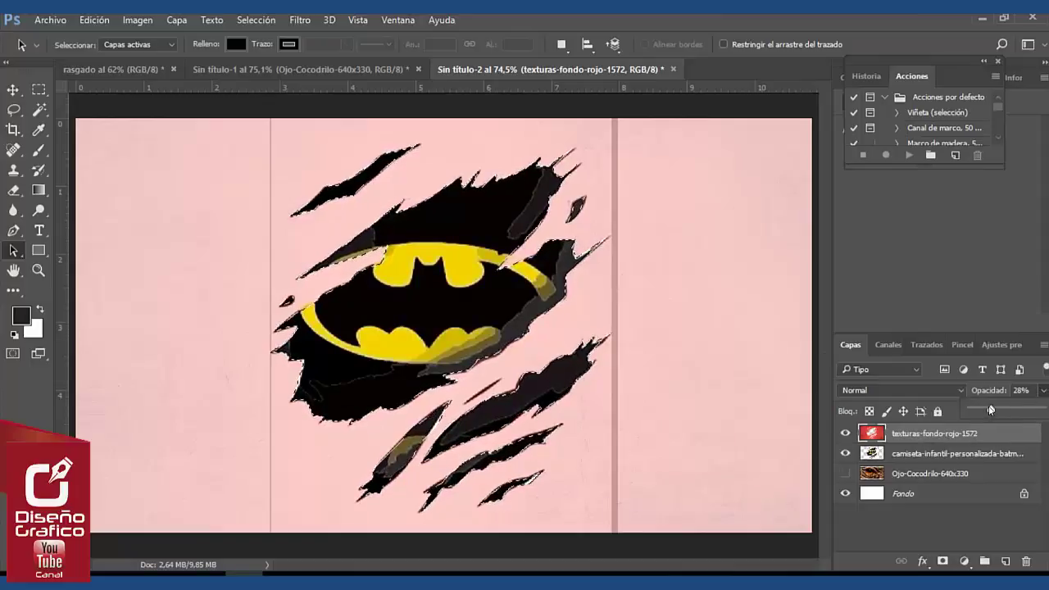
pyautogui.moveTo(990, 409); pyautogui.dragTo(1043, 410)
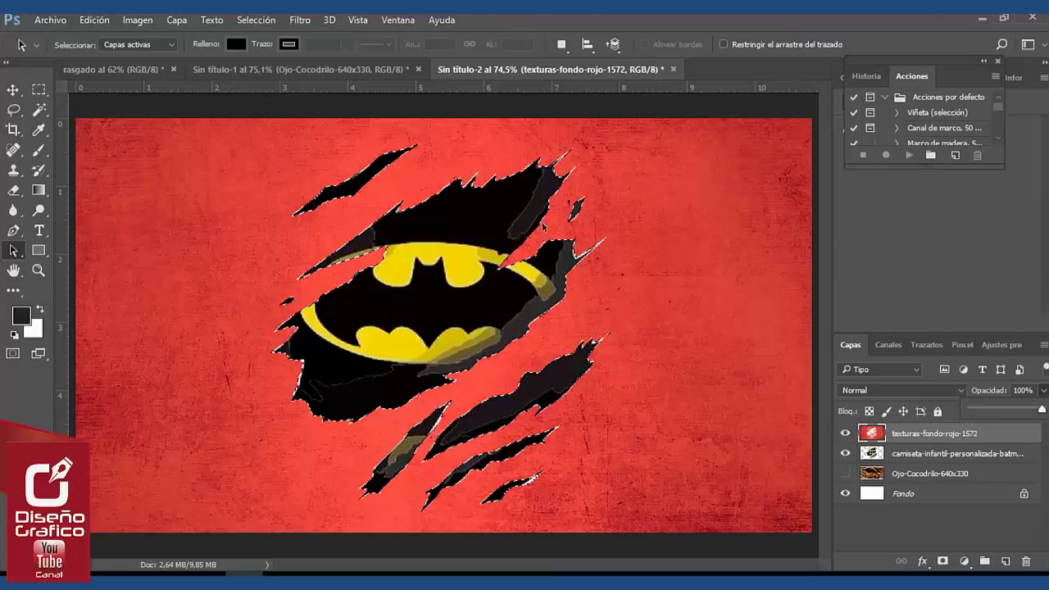
pyautogui.hotkey('ctrl', 'd')
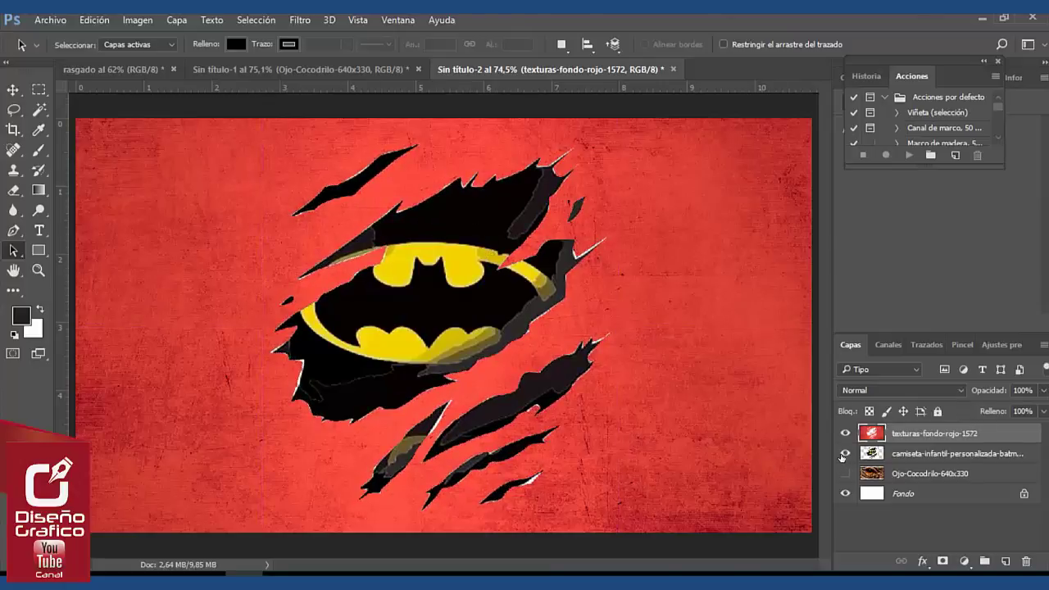
# Step: Hide the Batman image layer
pyautogui.click(845, 454)
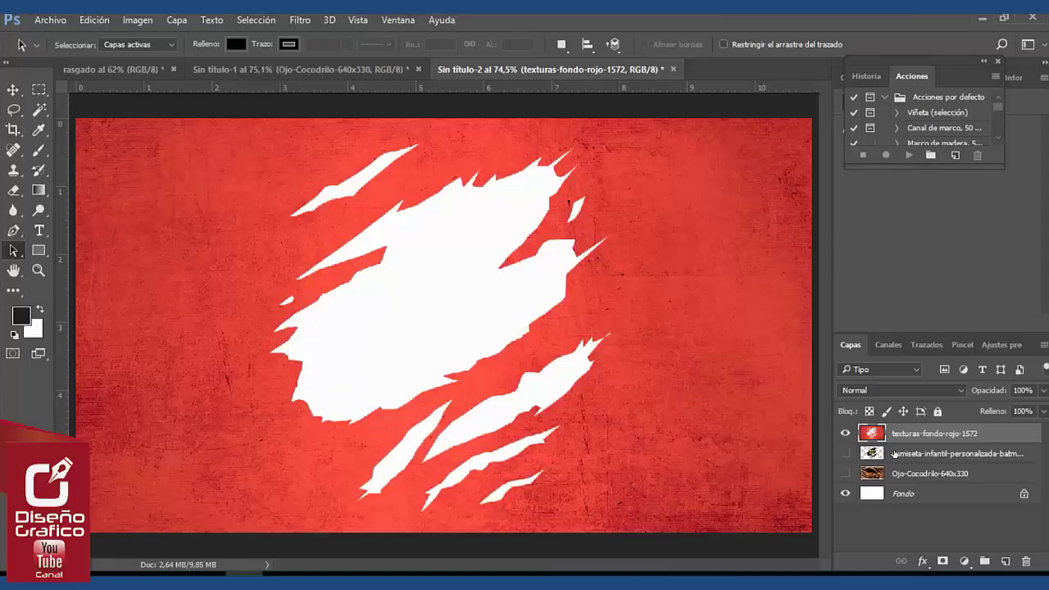
pyautogui.click(847, 454)
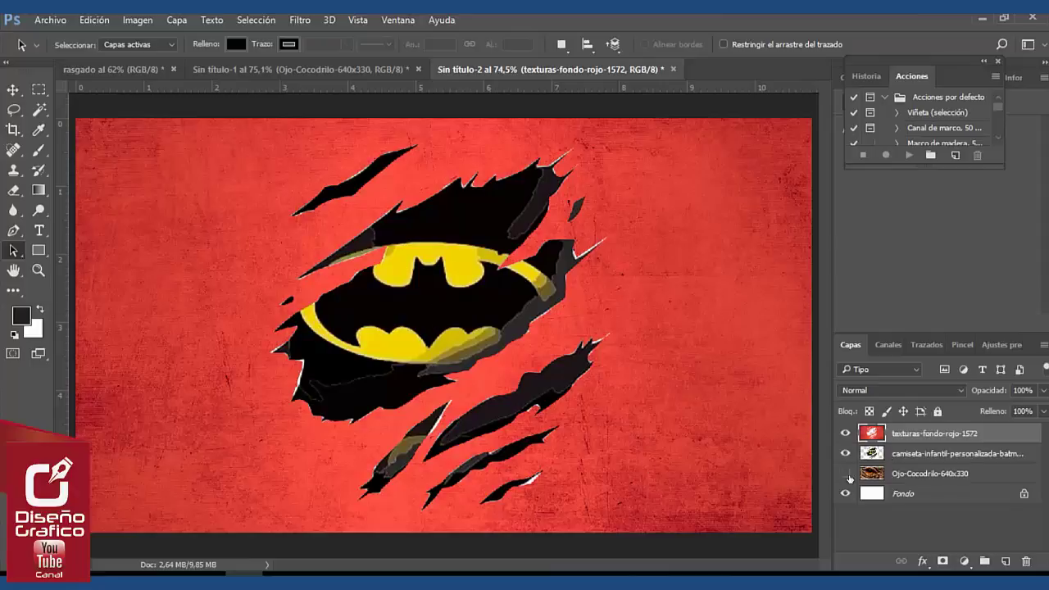
pyautogui.click(844, 454)
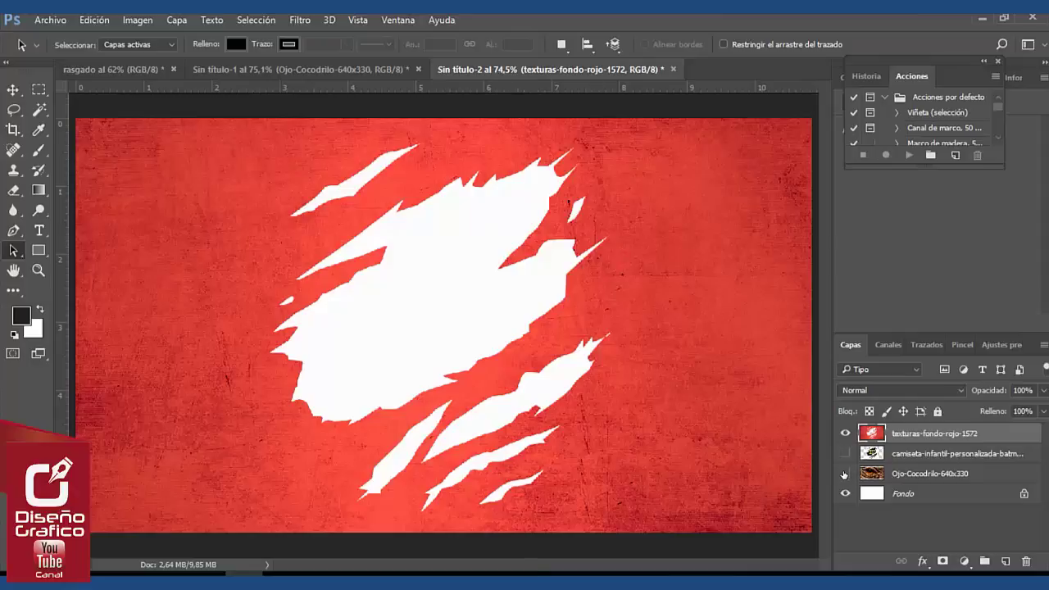
# Step: Show the Ojo-Cocodrilo layer and transform it rightward so the pupil sits in the main tear
pyautogui.click(843, 474)
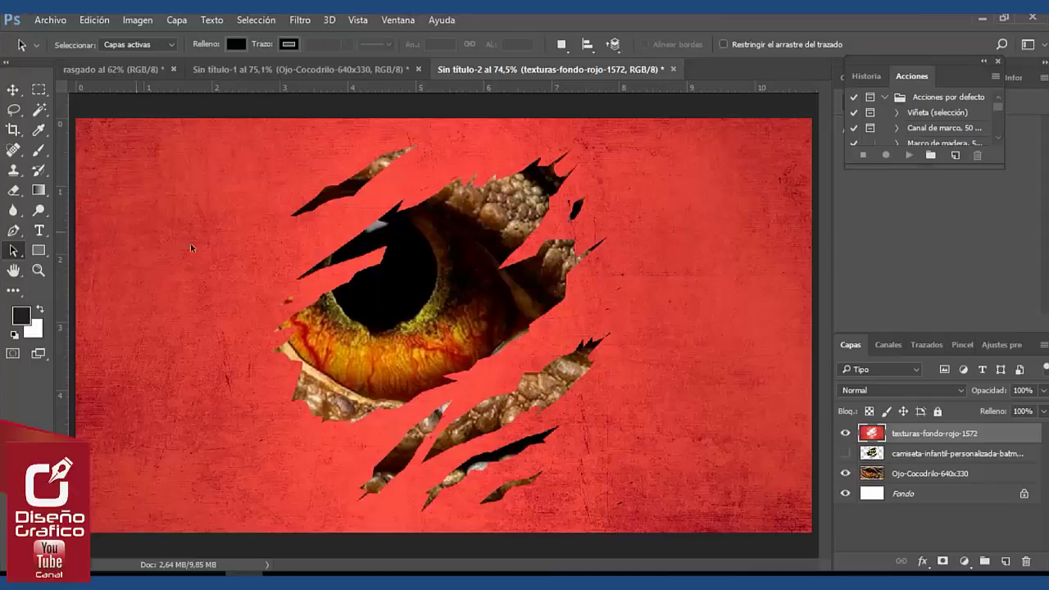
pyautogui.click(907, 476)
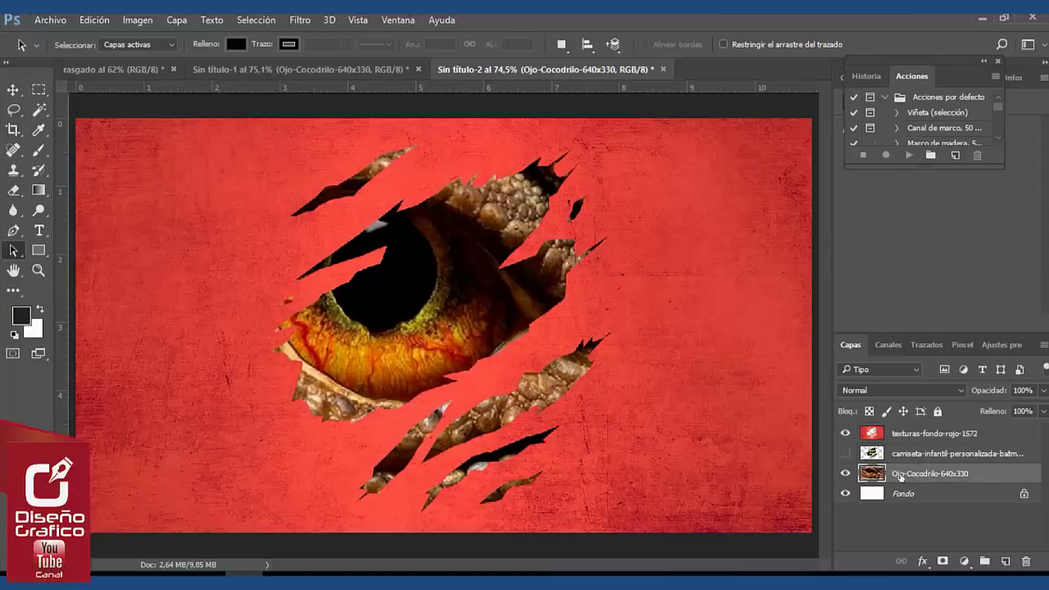
pyautogui.hotkey('ctrl', 't')
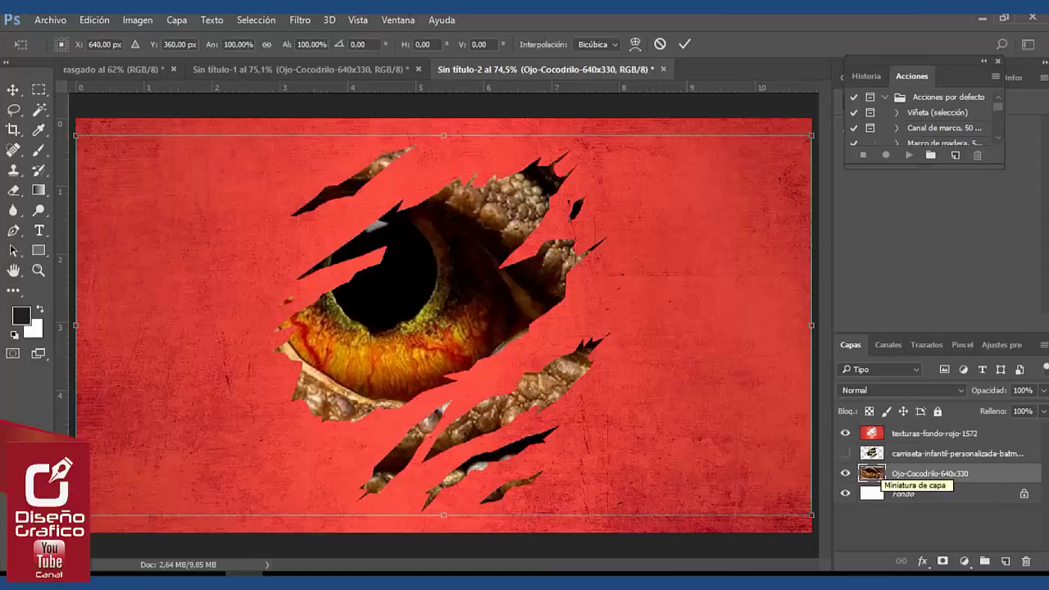
pyautogui.moveTo(424, 280); pyautogui.dragTo(481, 286)
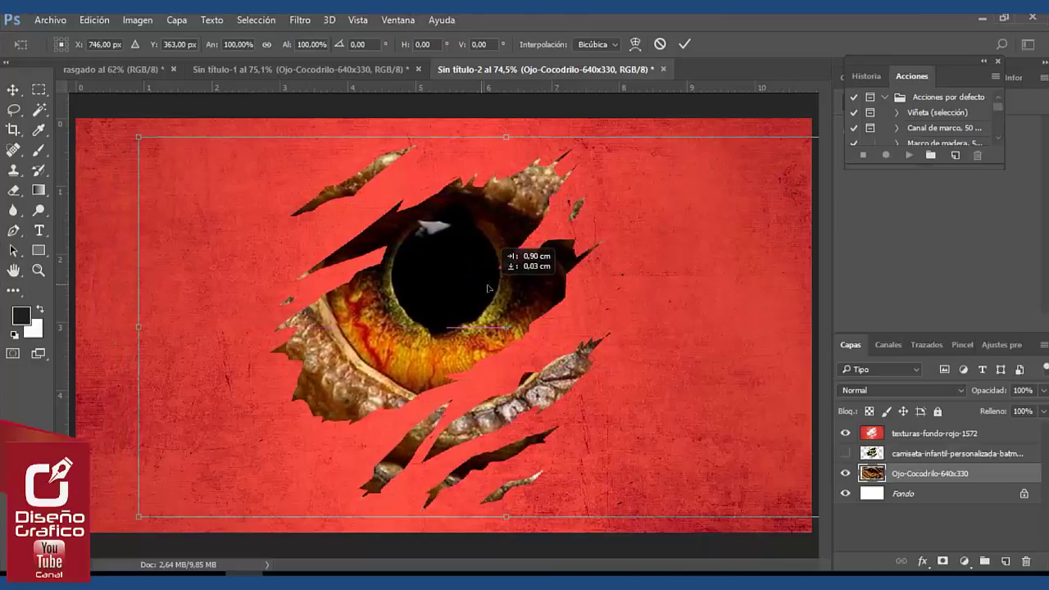
pyautogui.moveTo(481, 286); pyautogui.dragTo(486, 286)
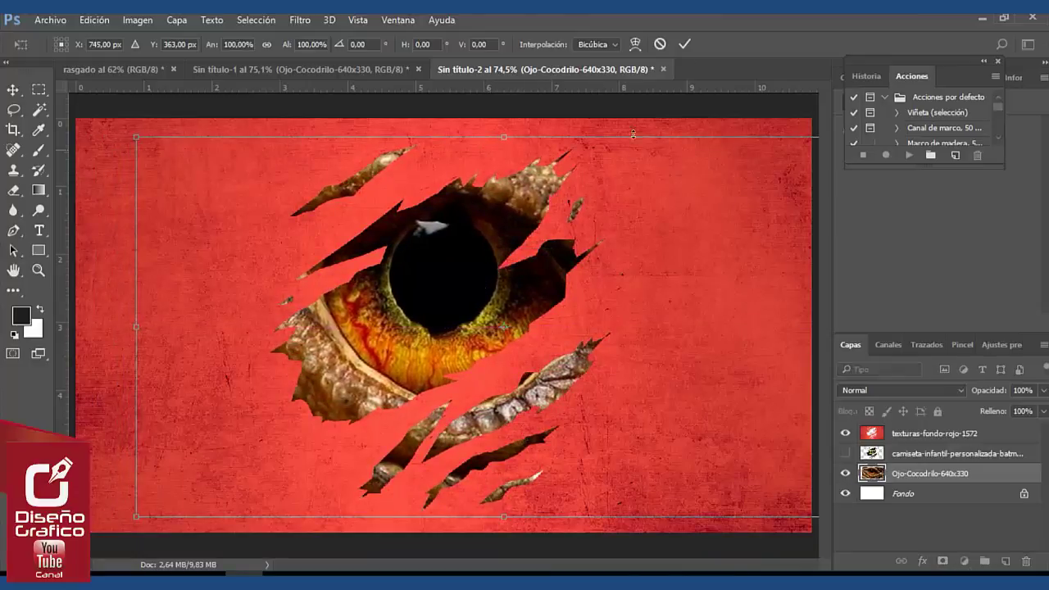
pyautogui.click(685, 44)
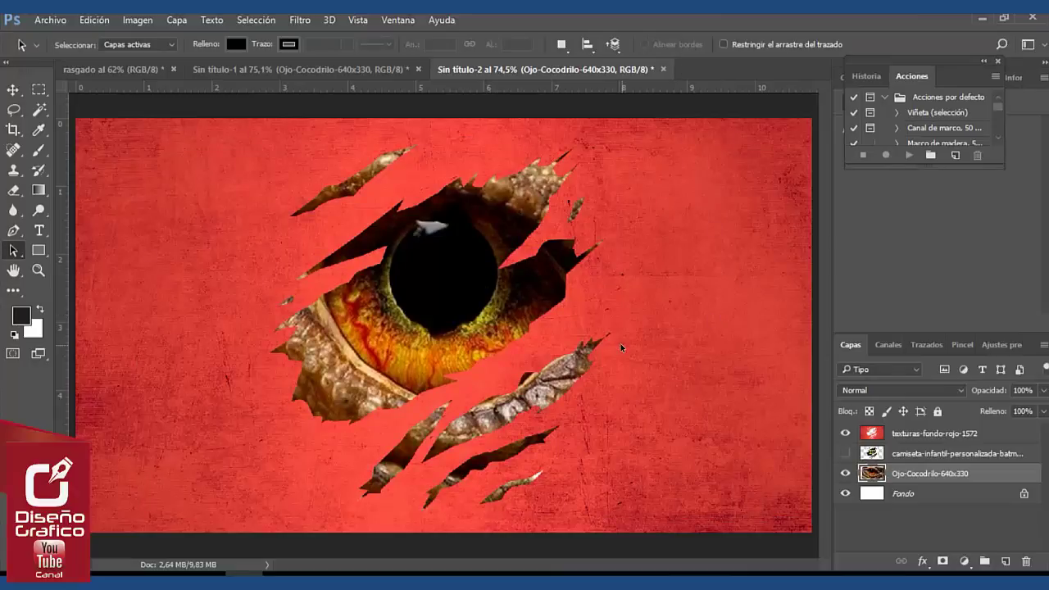
# Step: Open Opciones de fusión for the texturas-fondo-rojo-1572 layer
pyautogui.click(871, 435)
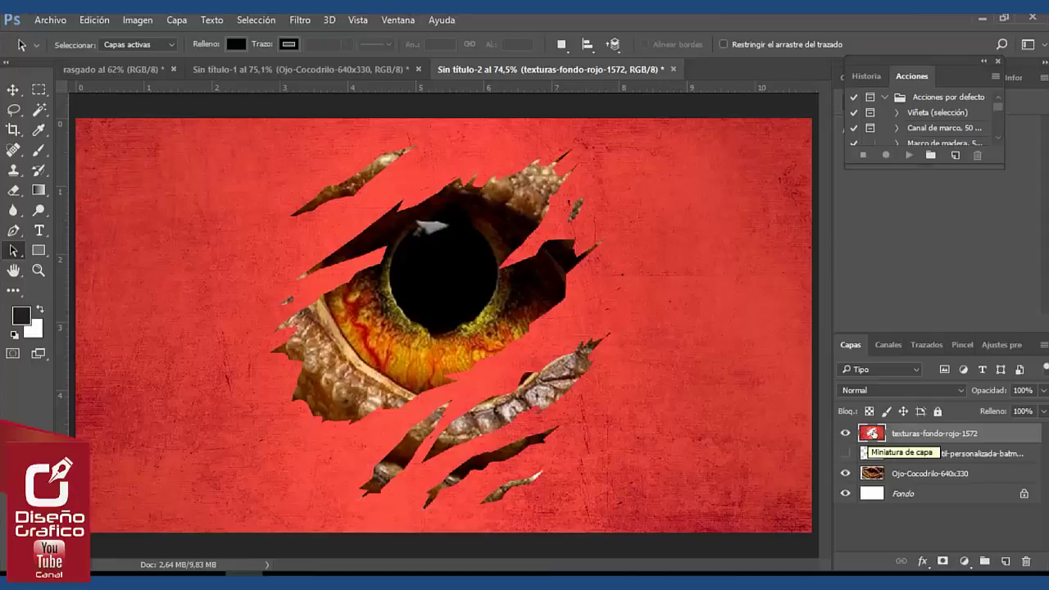
pyautogui.rightClick(940, 434)
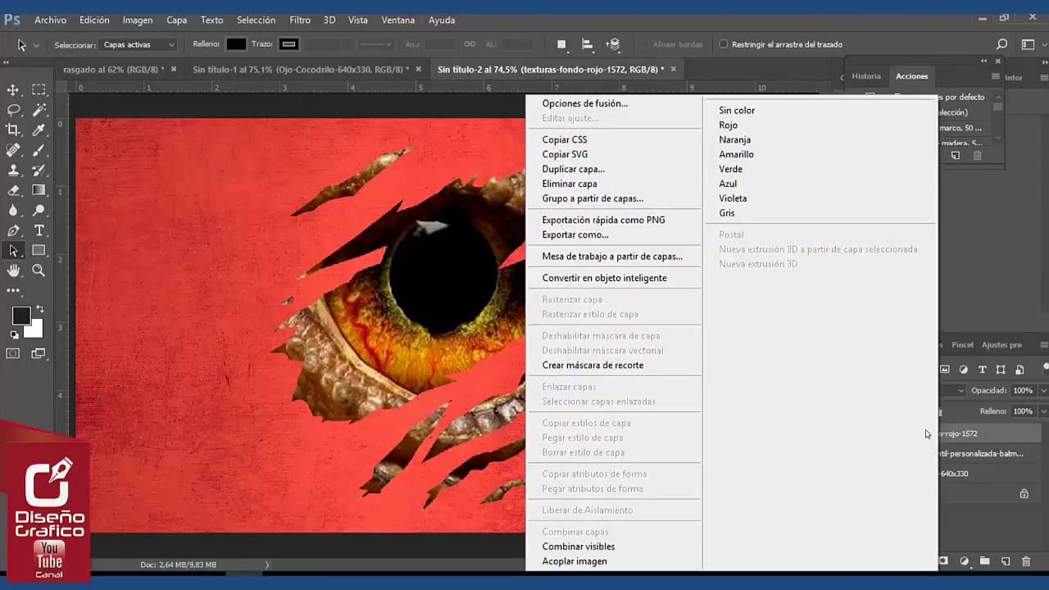
pyautogui.click(633, 102)
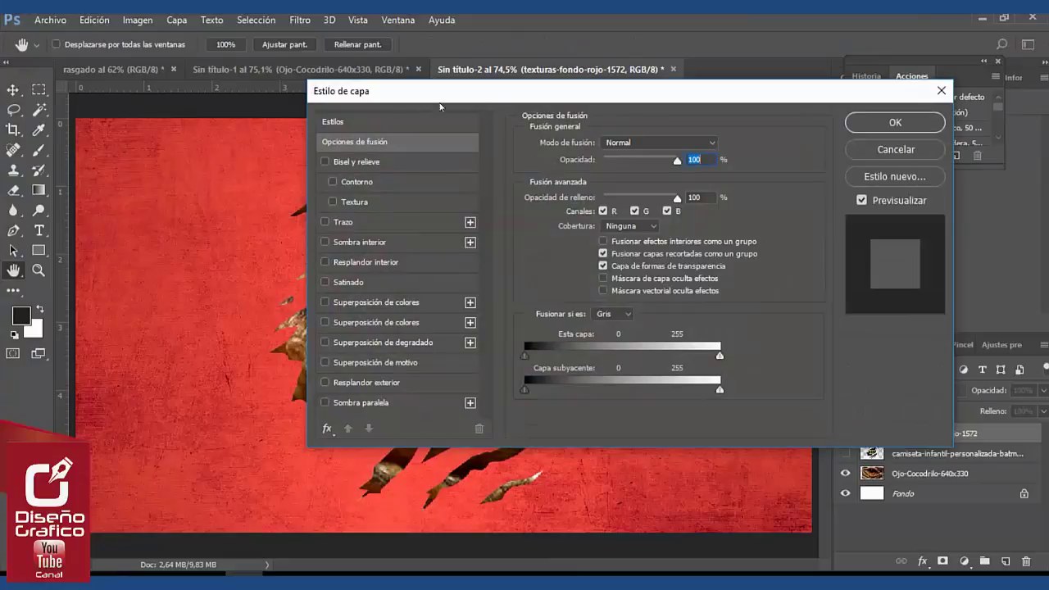
# Step: Enable Sombra paralela on the red texture layer and bring up its shadow colour picker
pyautogui.moveTo(483, 101); pyautogui.dragTo(565, 95)
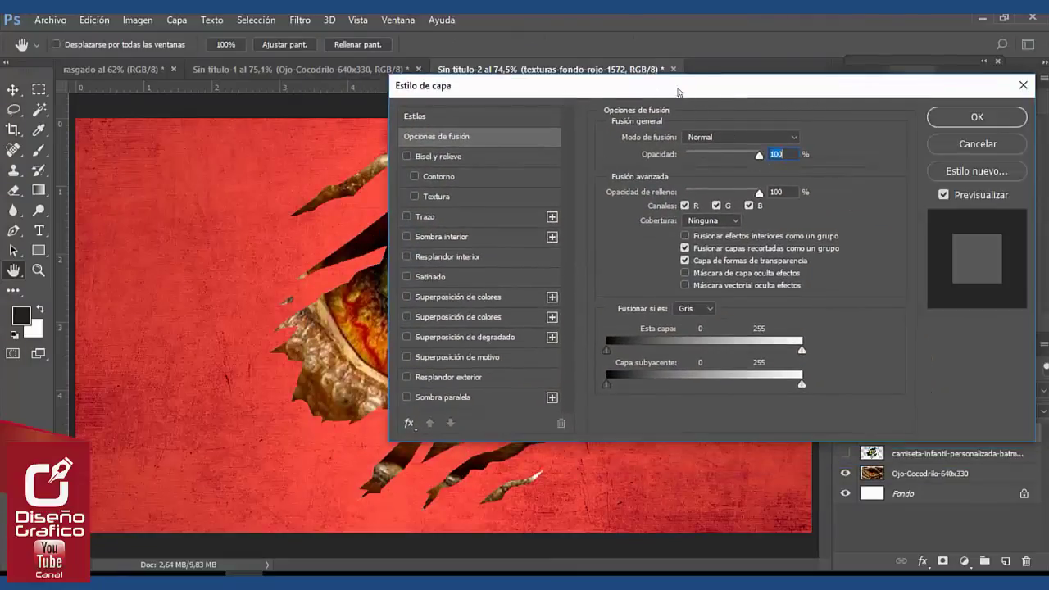
pyautogui.moveTo(678, 90); pyautogui.dragTo(884, 89)
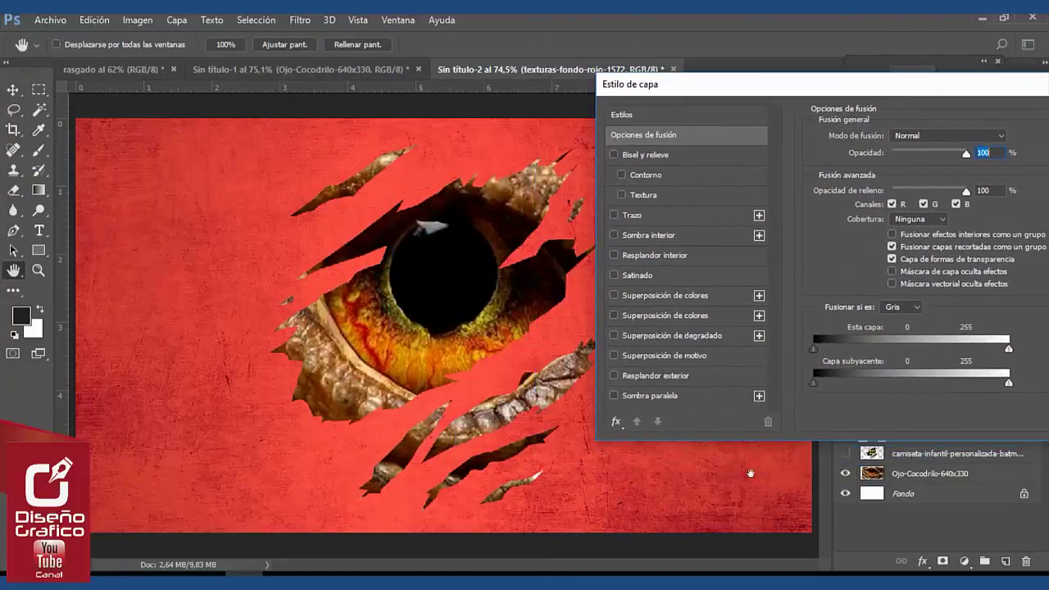
pyautogui.click(653, 397)
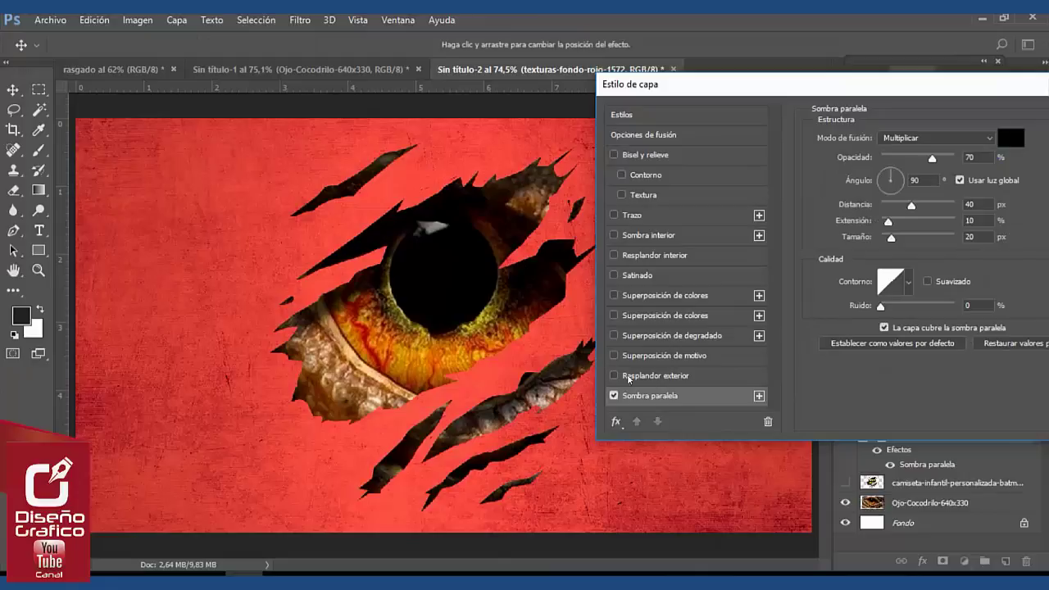
pyautogui.click(614, 396)
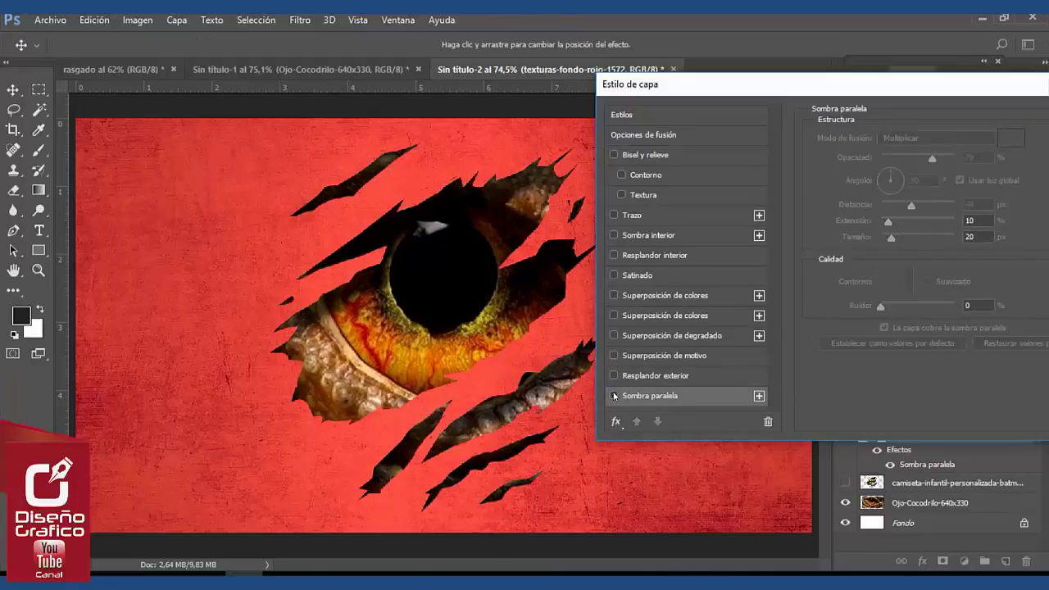
pyautogui.click(614, 395)
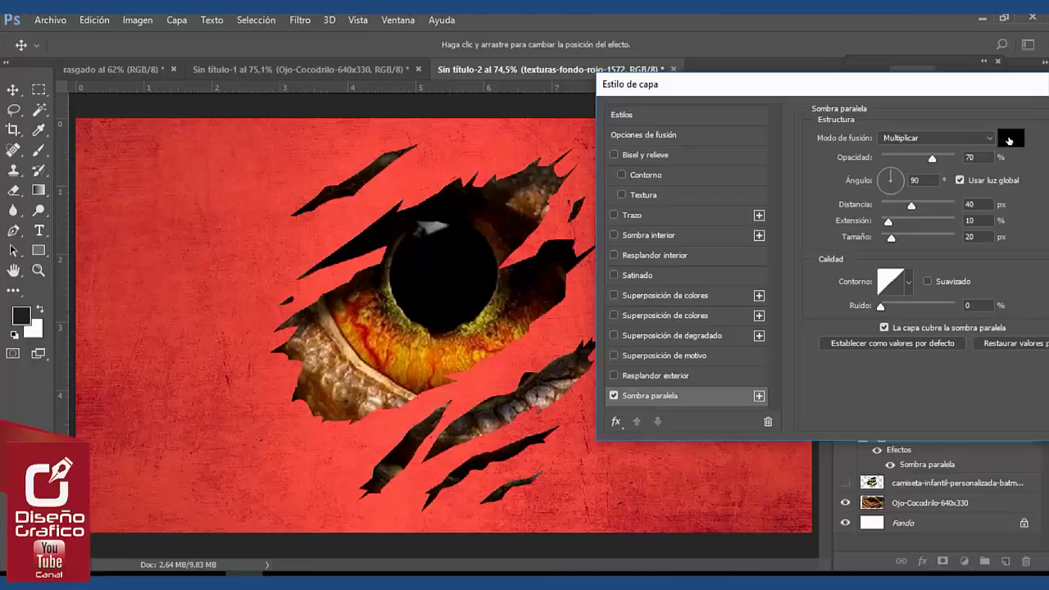
pyautogui.click(1009, 141)
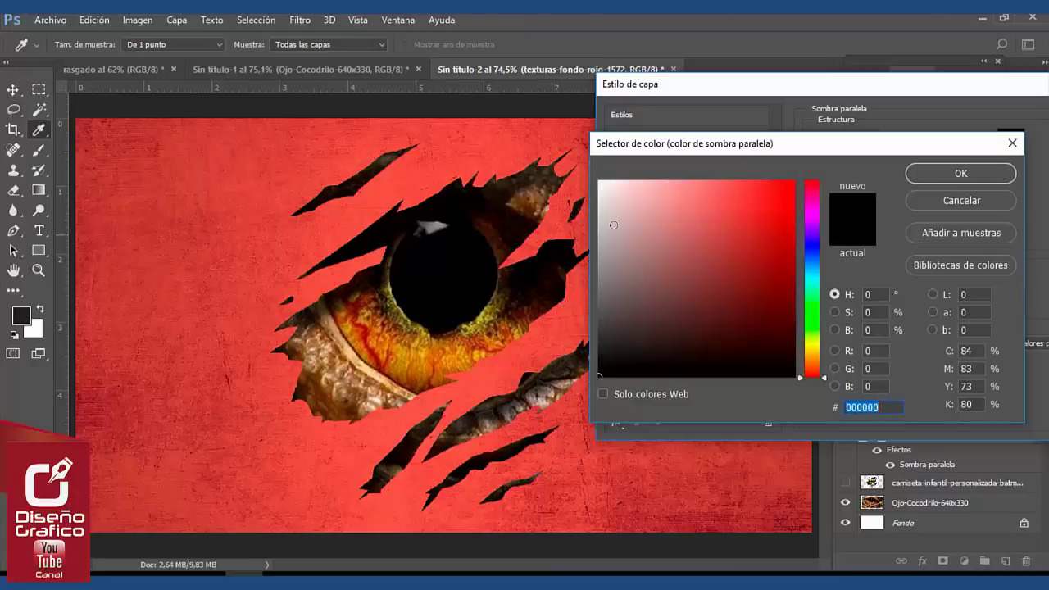
# Step: Try cyan and purple shadow colours, then cancel to keep the shadow black
pyautogui.click(814, 258)
pyautogui.click(814, 271)
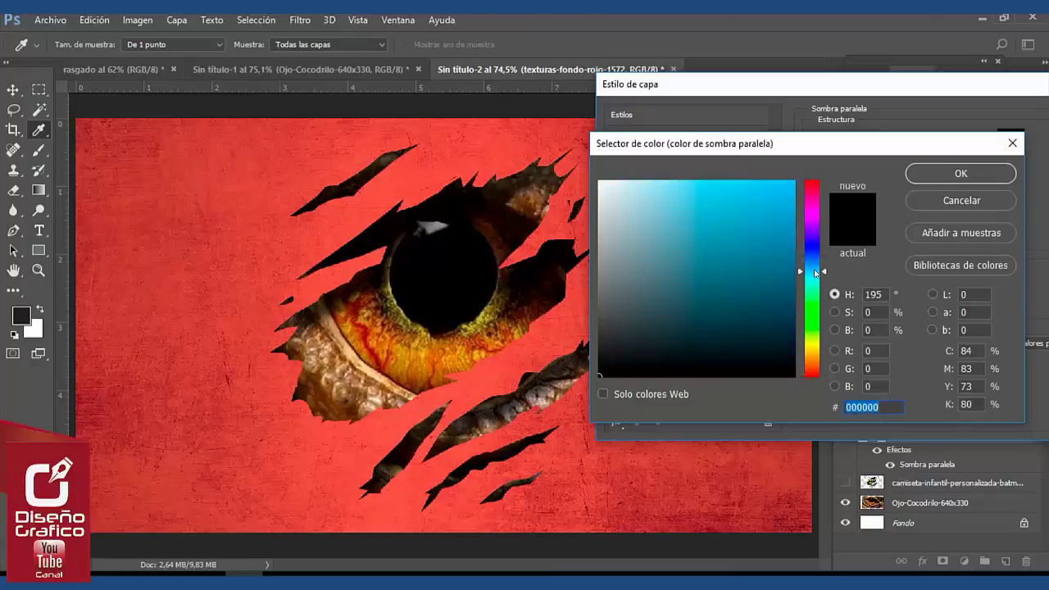
pyautogui.click(771, 202)
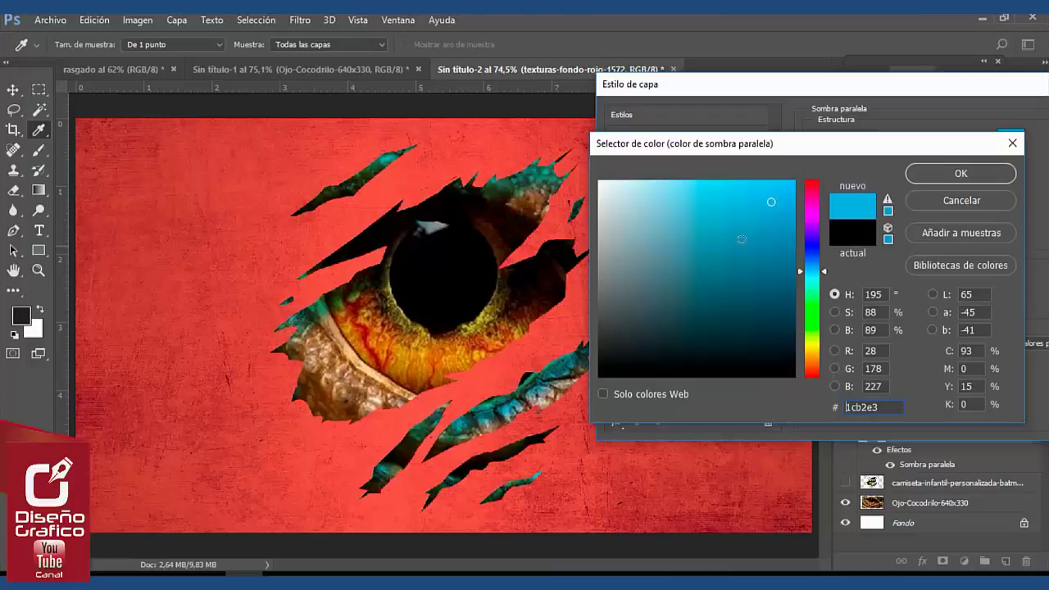
pyautogui.click(815, 237)
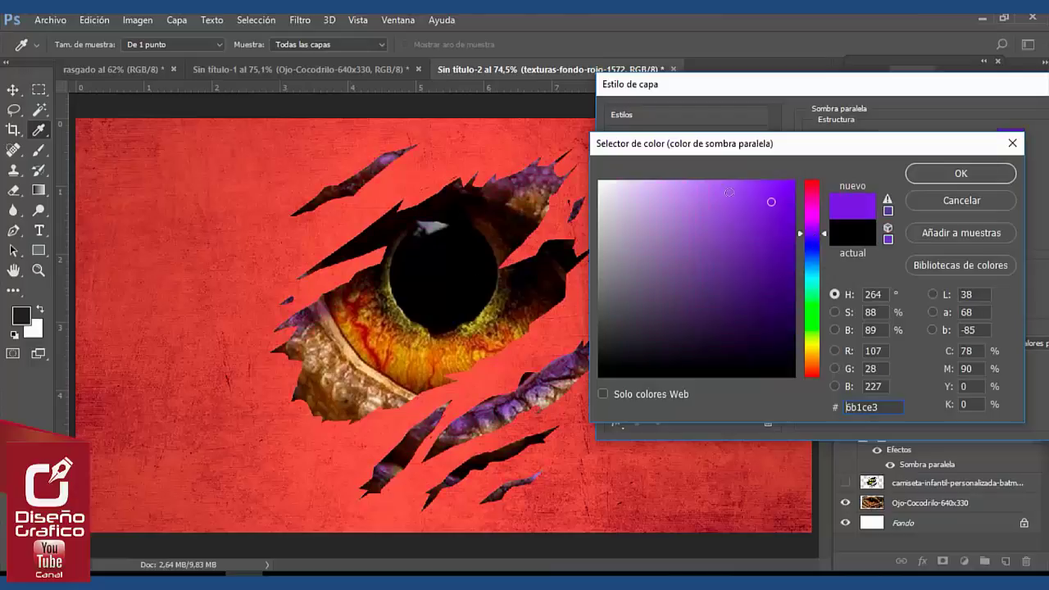
pyautogui.click(964, 204)
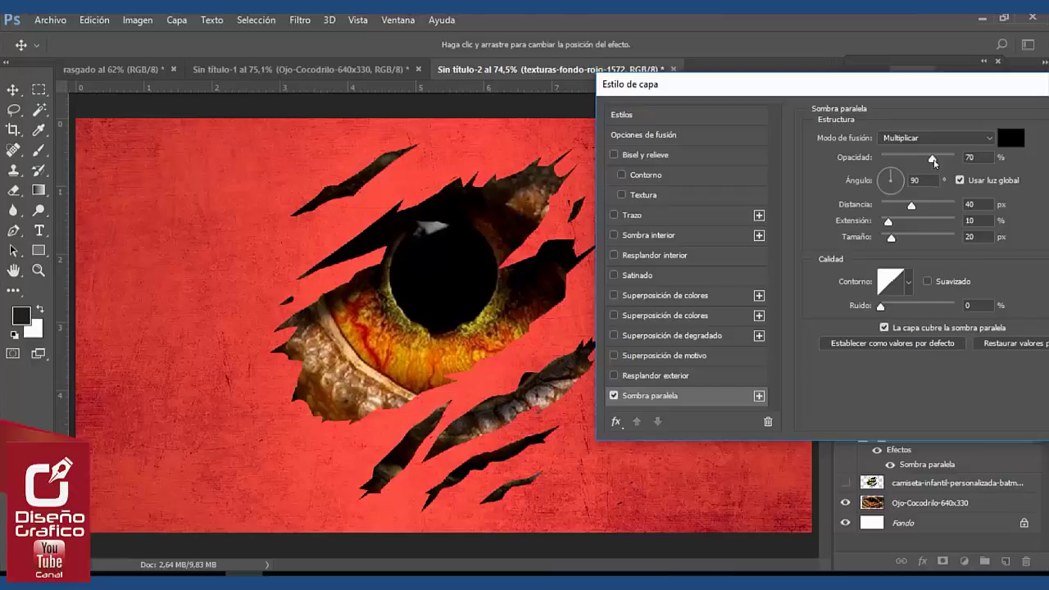
# Step: Enter 80% opacity and 40 px distance, enlarge the shadow size, and accept the Layer Style
pyautogui.moveTo(933, 159)
pyautogui.mouseDown()
pyautogui.moveTo(892, 166)
pyautogui.moveTo(959, 160)
pyautogui.mouseUp()
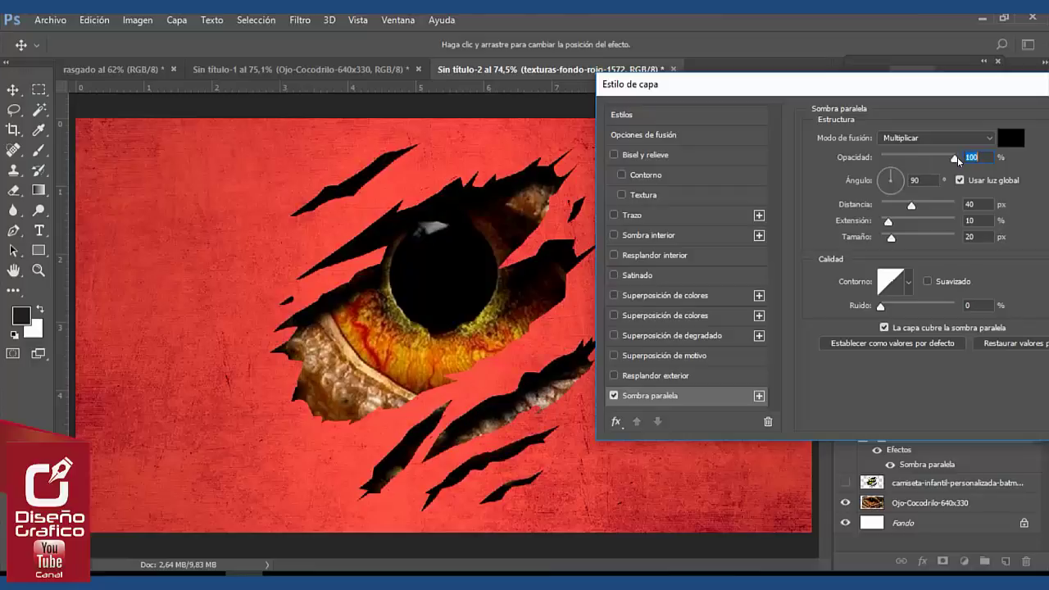
pyautogui.moveTo(959, 160); pyautogui.dragTo(939, 159)
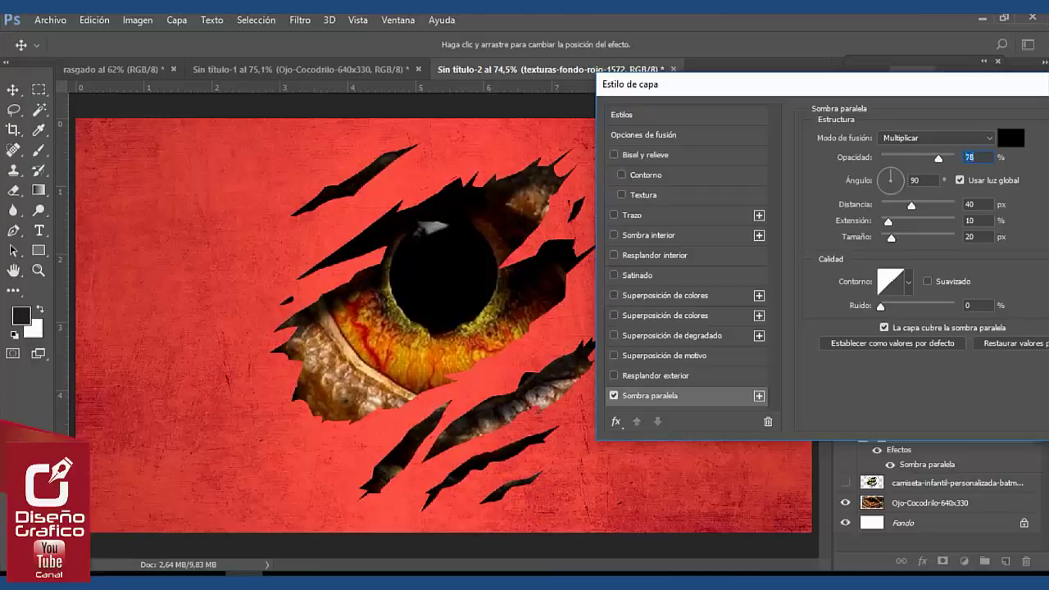
pyautogui.write('8')
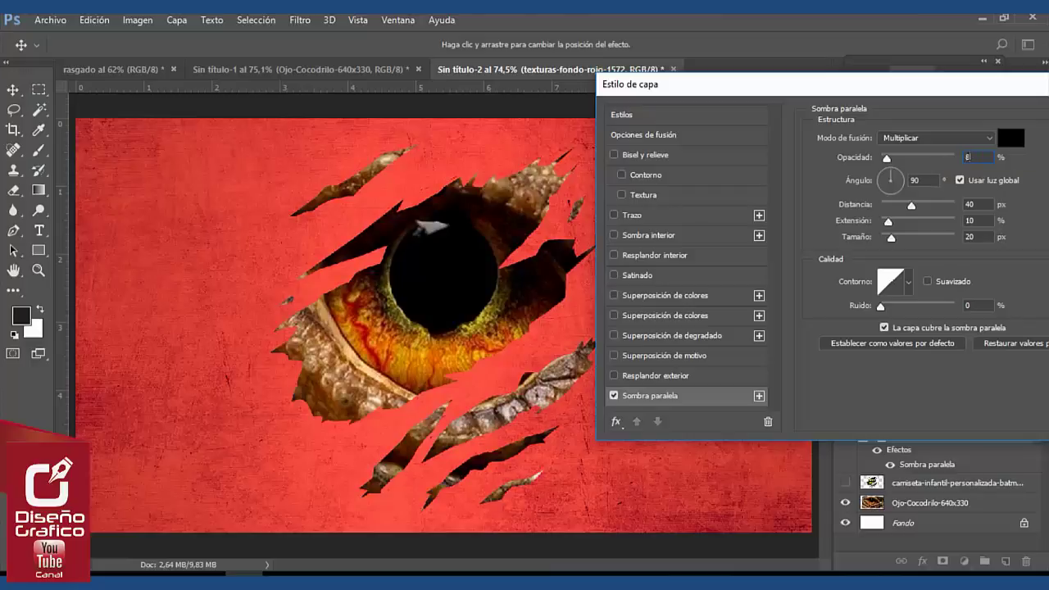
pyautogui.write('0')
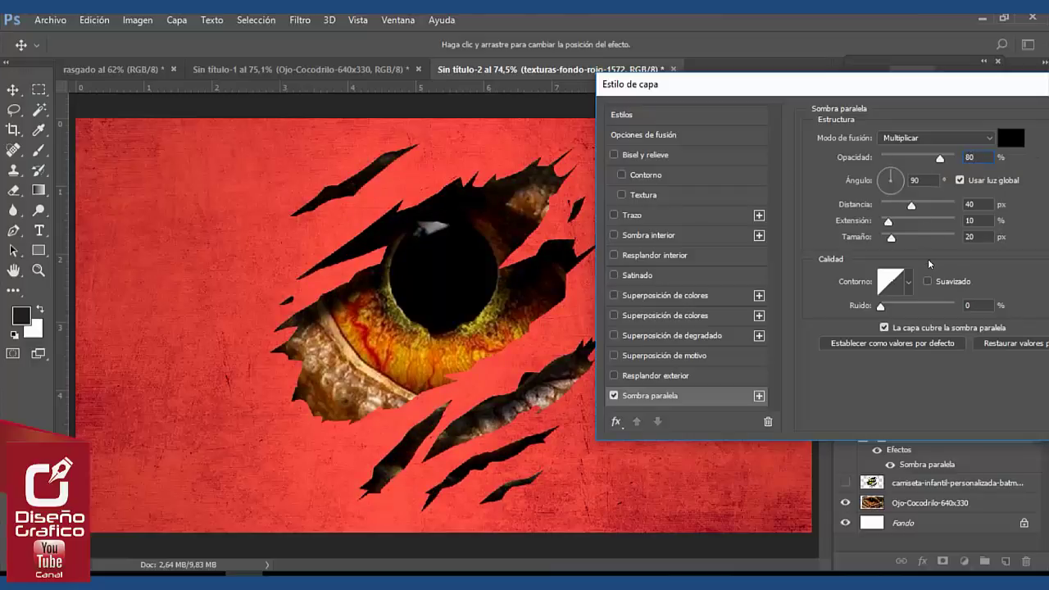
pyautogui.moveTo(911, 204)
pyautogui.mouseDown()
pyautogui.moveTo(894, 204)
pyautogui.moveTo(947, 206)
pyautogui.moveTo(914, 206)
pyautogui.mouseUp()
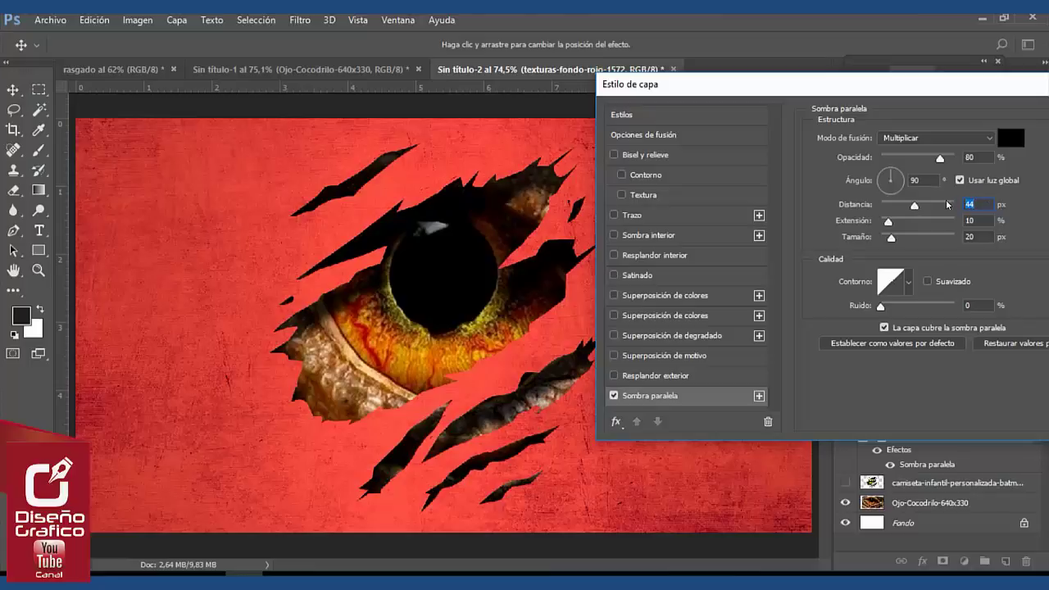
pyautogui.write('40')
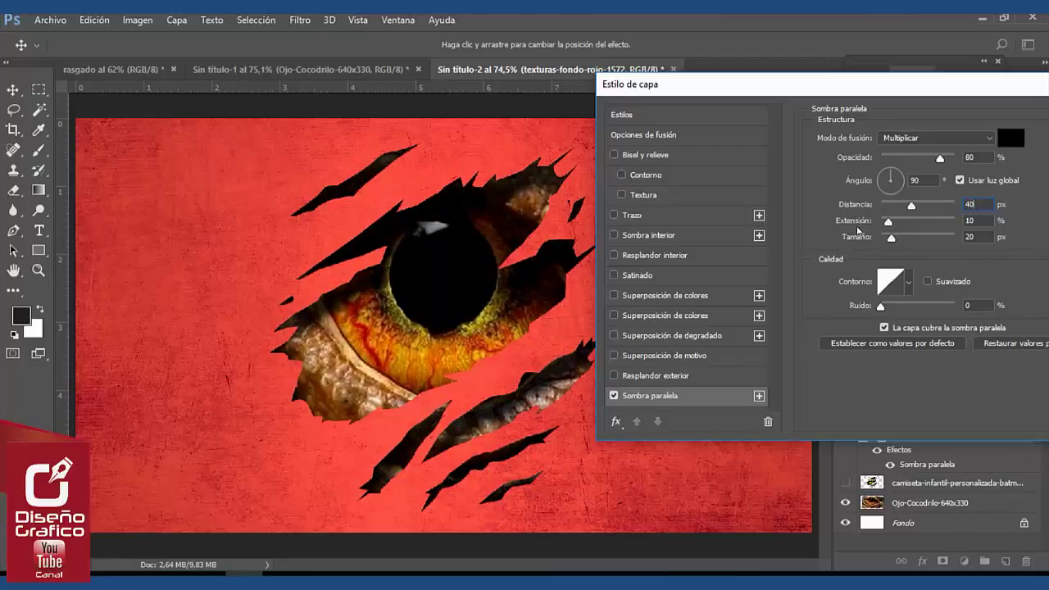
pyautogui.moveTo(893, 238)
pyautogui.mouseDown()
pyautogui.moveTo(932, 236)
pyautogui.moveTo(889, 238)
pyautogui.mouseUp()
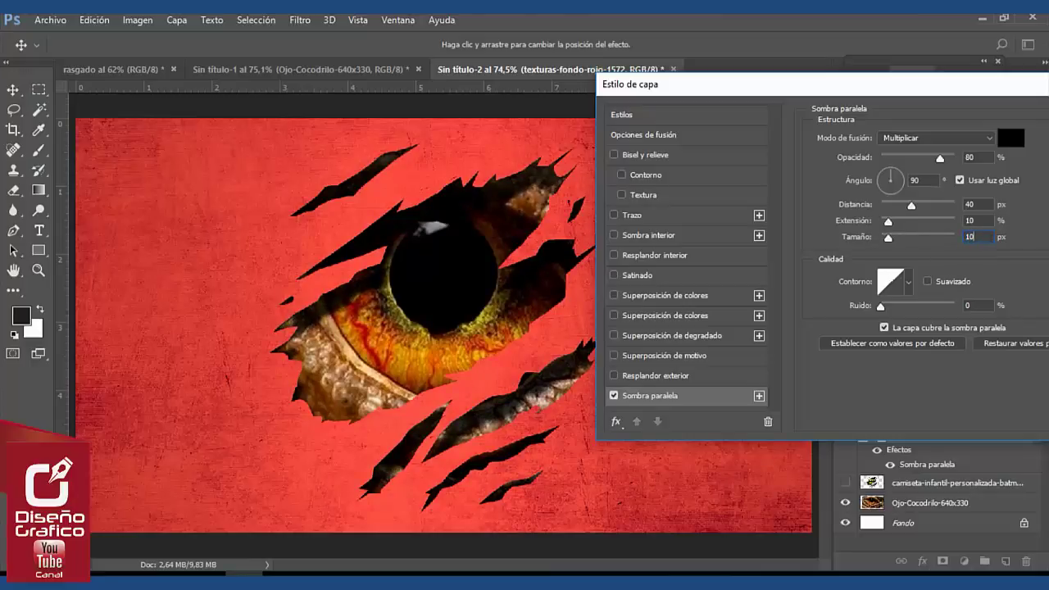
pyautogui.press('Return')
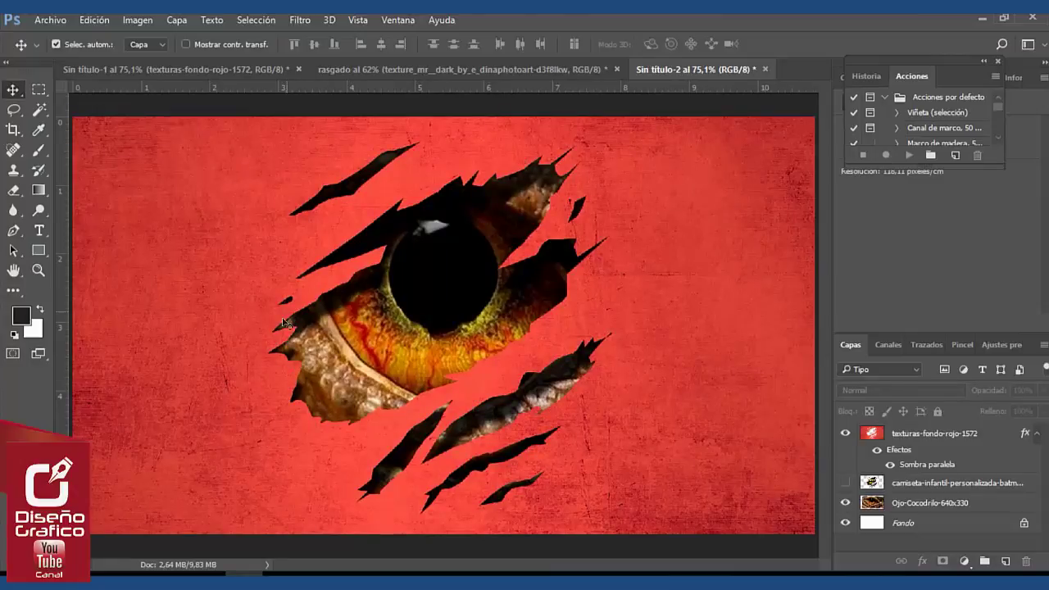
# Step: Embed the rasgado 6 image via File > Place Embedded
pyautogui.click(55, 22)
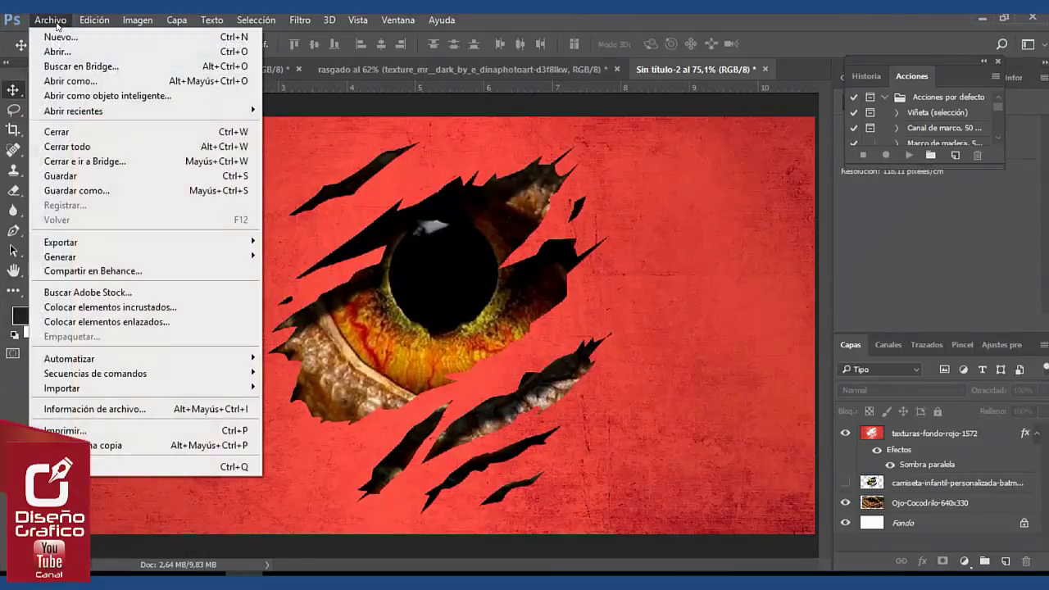
pyautogui.click(173, 308)
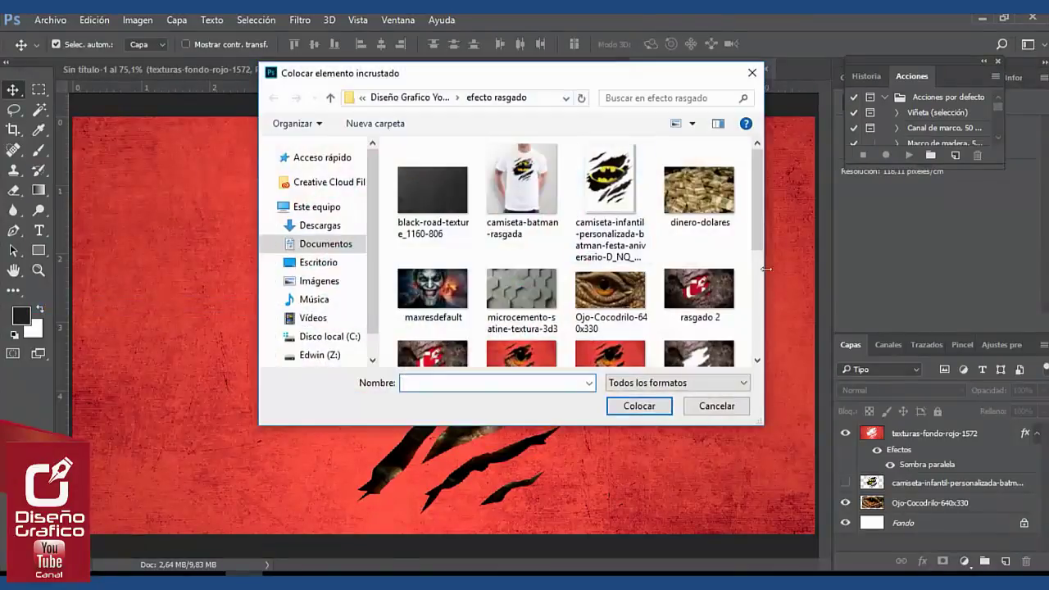
pyautogui.scroll(-2, 737, 271)
pyautogui.click(699, 234)
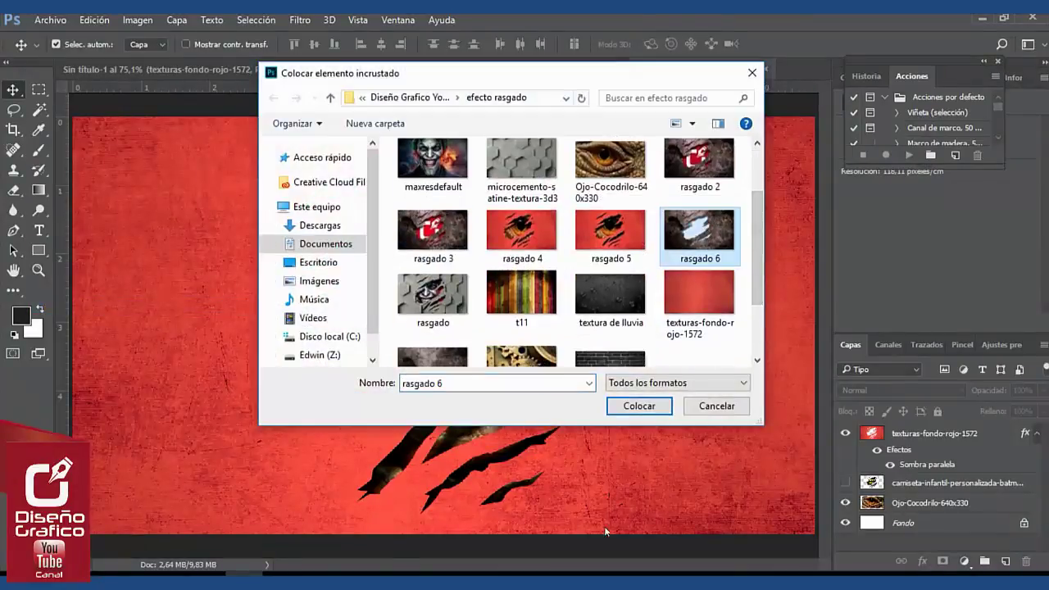
pyautogui.click(664, 405)
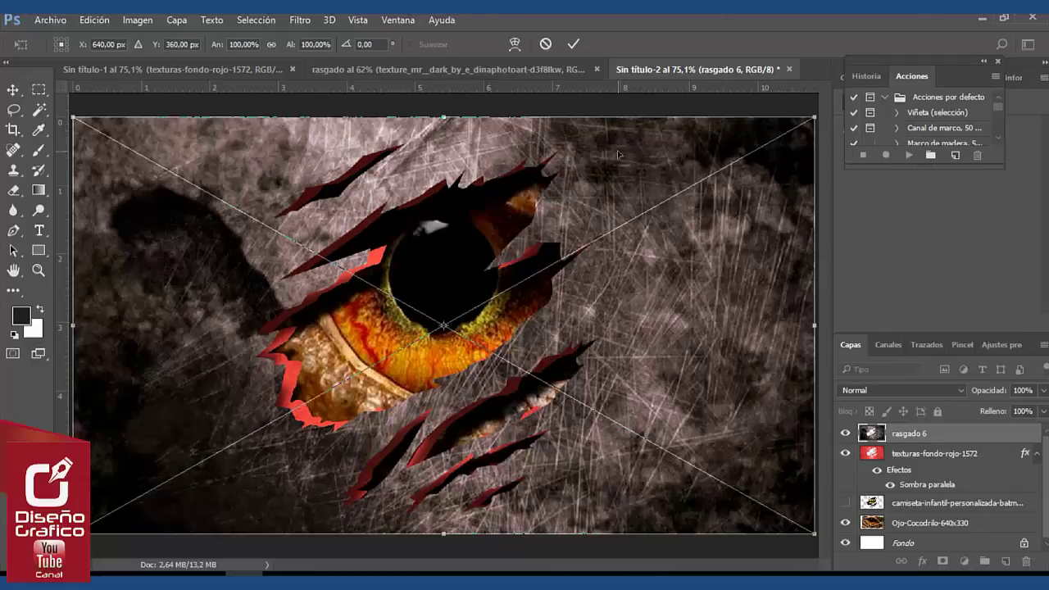
# Step: Align rasgado 6 to the canvas edges, commit it, and move it below texturas-fondo-rojo-1572
pyautogui.moveTo(623, 154)
pyautogui.mouseDown()
pyautogui.moveTo(574, 423)
pyautogui.moveTo(587, 564)
pyautogui.mouseUp()
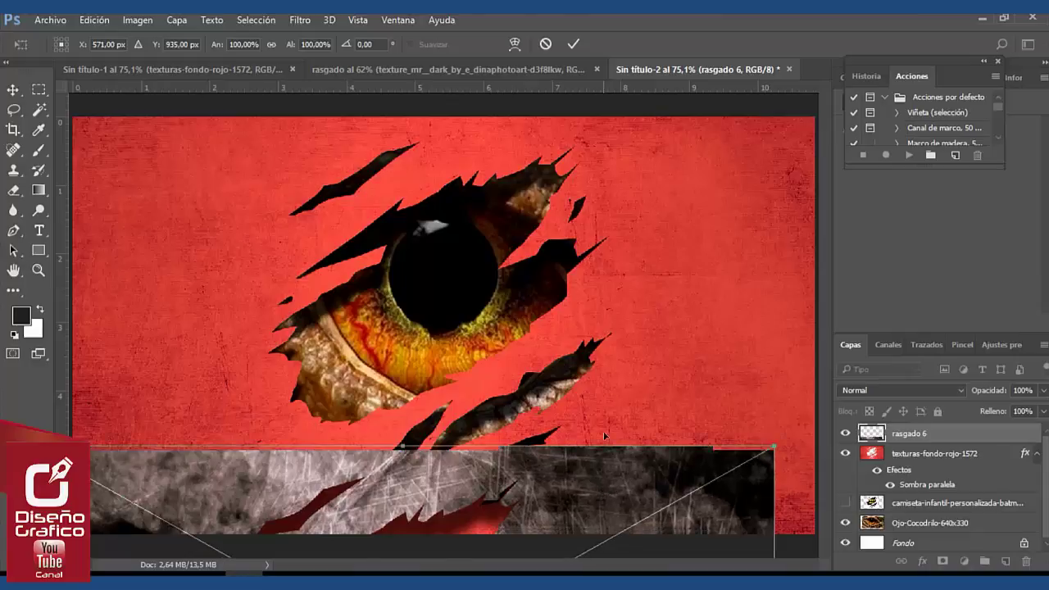
pyautogui.moveTo(611, 495); pyautogui.dragTo(640, 163)
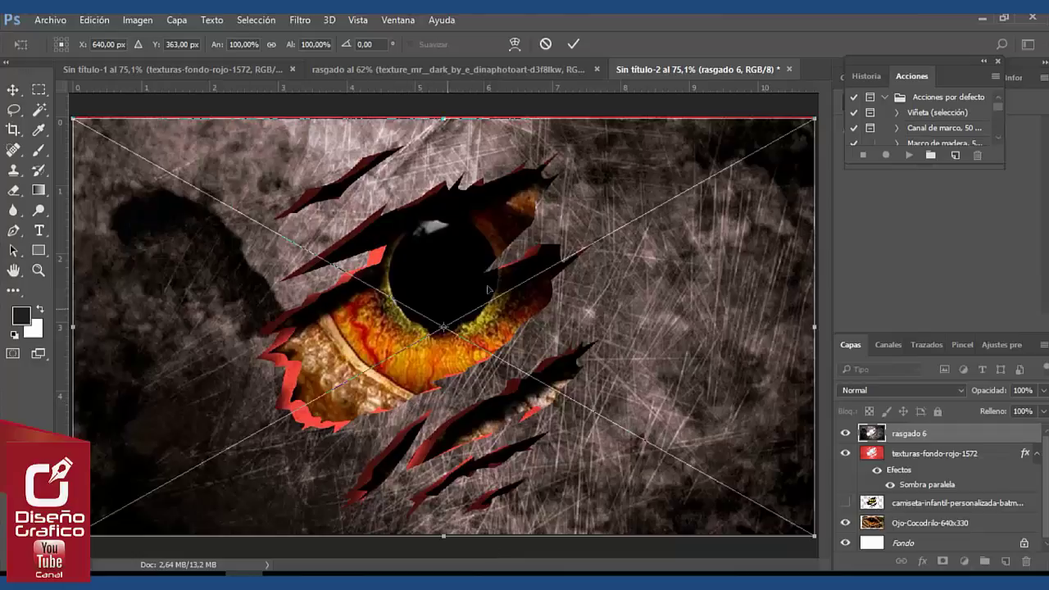
pyautogui.moveTo(657, 187); pyautogui.dragTo(660, 184)
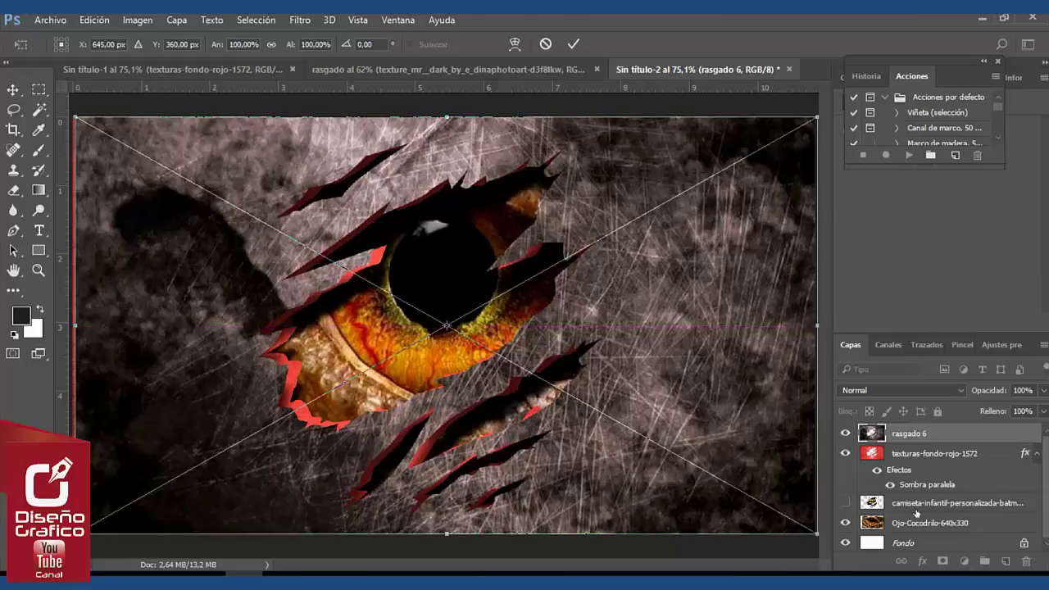
pyautogui.click(573, 43)
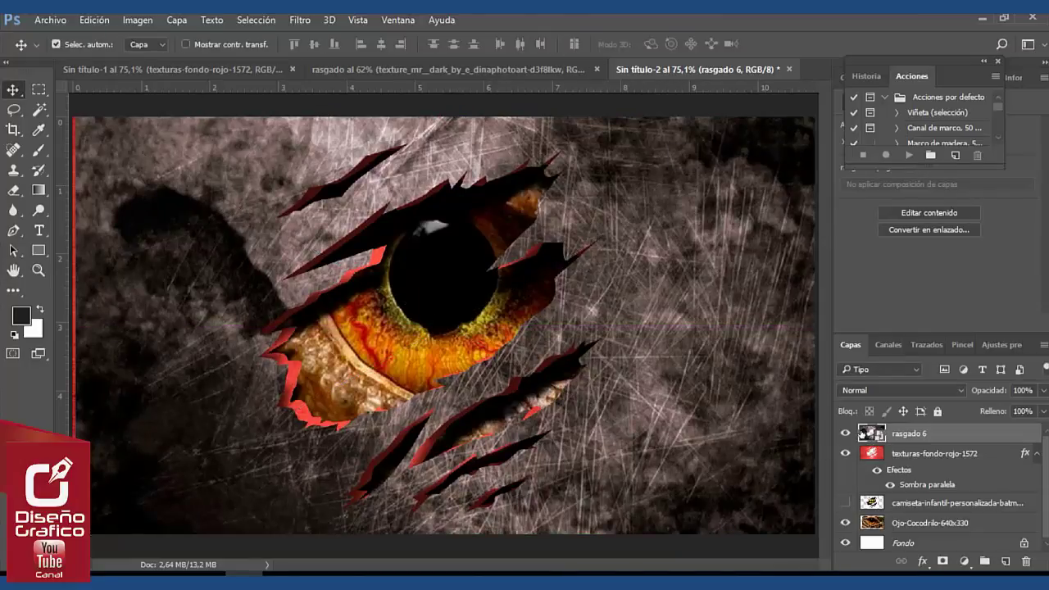
pyautogui.moveTo(862, 433); pyautogui.dragTo(865, 490)
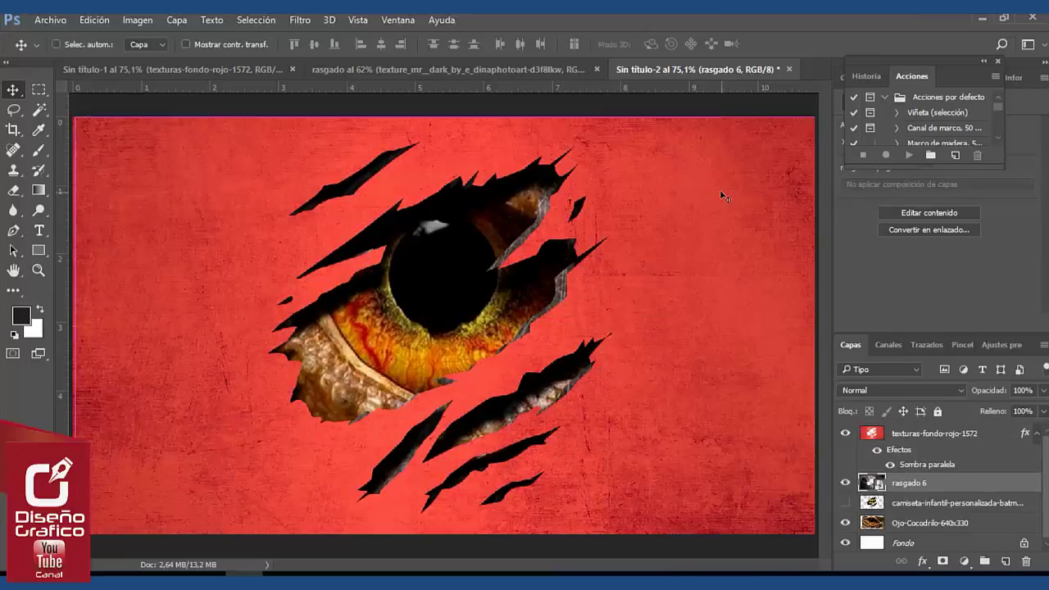
# Step: Scale the rasgado 6 texture to about 98%, nudging it two right and one down
pyautogui.hotkey('ctrl', 't')
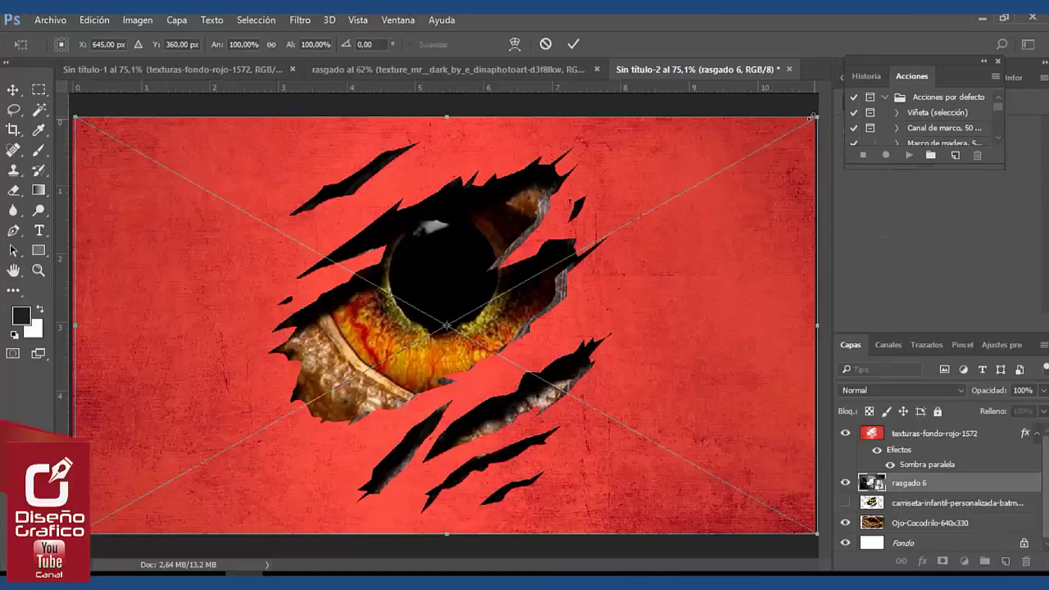
pyautogui.moveTo(813, 118); pyautogui.dragTo(792, 130)
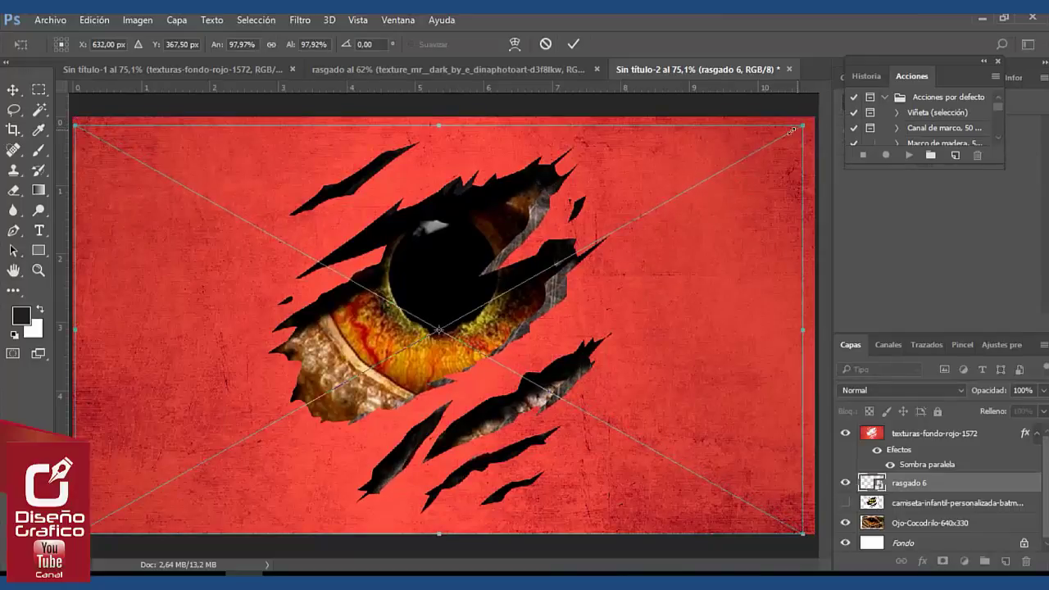
pyautogui.press('Right')
pyautogui.press('Right')
pyautogui.press('Right')
pyautogui.press('Right')
pyautogui.press('Right')
pyautogui.press('Right')
pyautogui.press('Right')
pyautogui.press('Right')
pyautogui.press('Right')
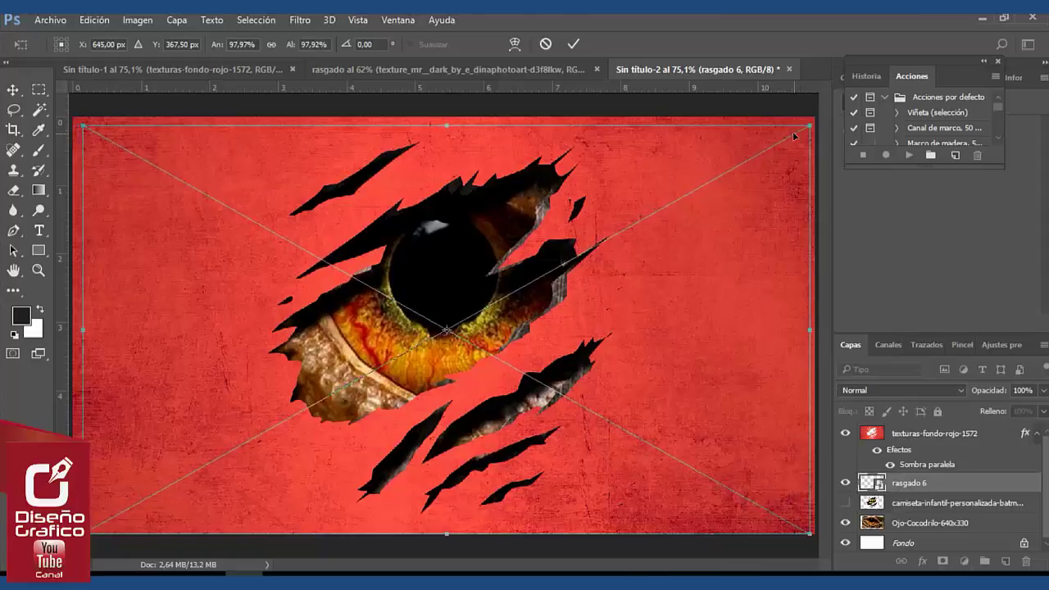
pyautogui.press('Right')
pyautogui.press('Right')
pyautogui.press('Right')
pyautogui.press('Down')
pyautogui.press('Down')
pyautogui.press('Down')
pyautogui.press('Down')
pyautogui.press('Down')
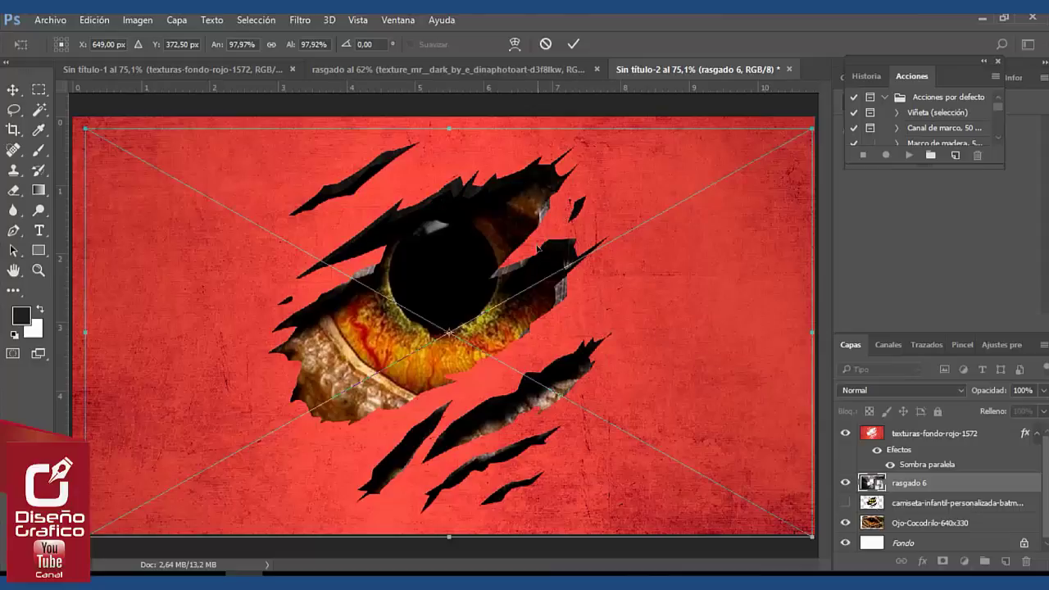
pyautogui.click(573, 43)
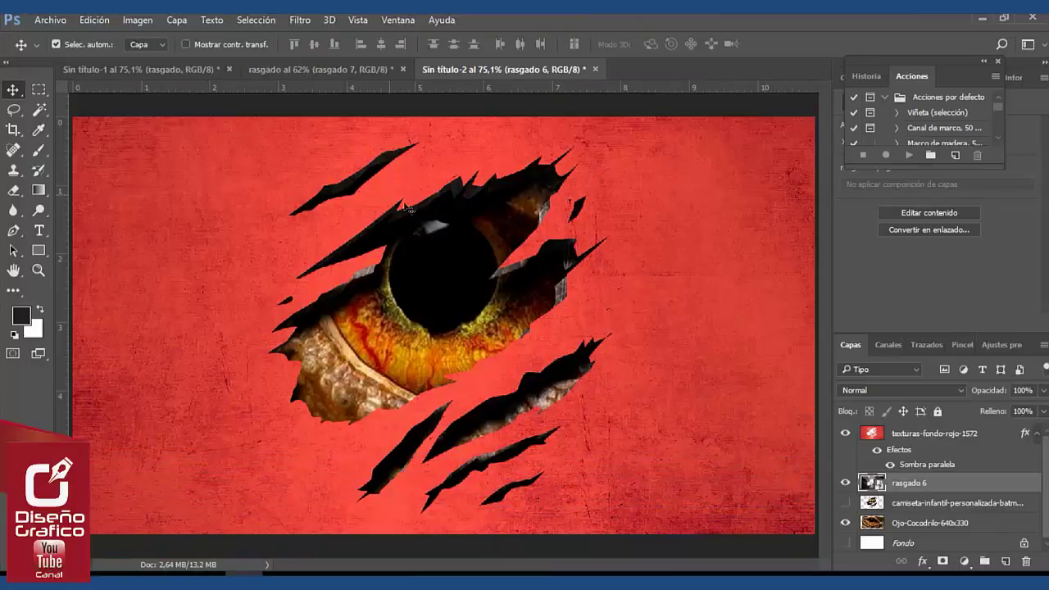
pyautogui.click(319, 70)
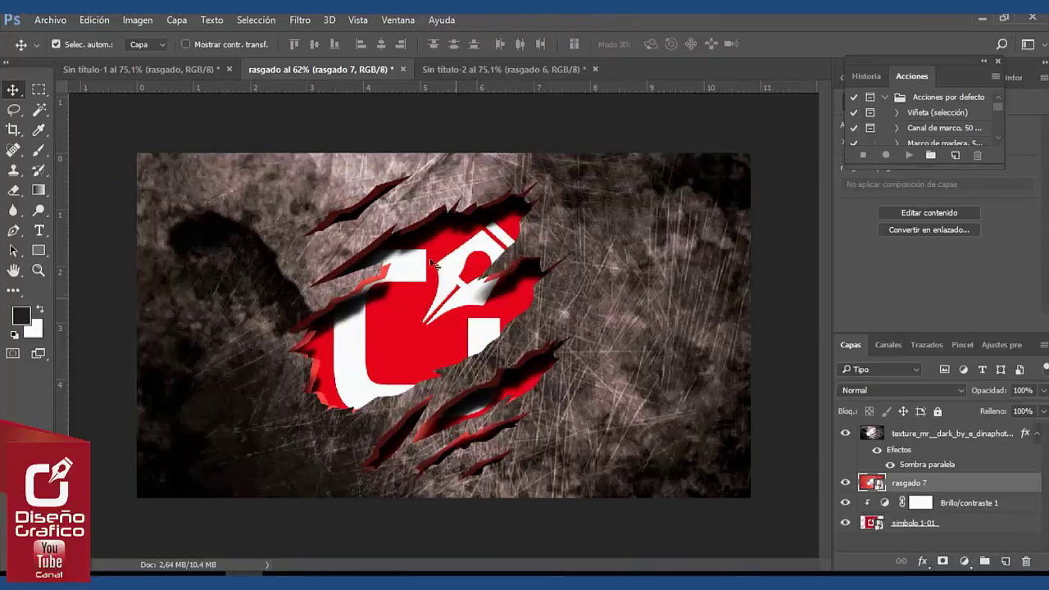
pyautogui.click(162, 69)
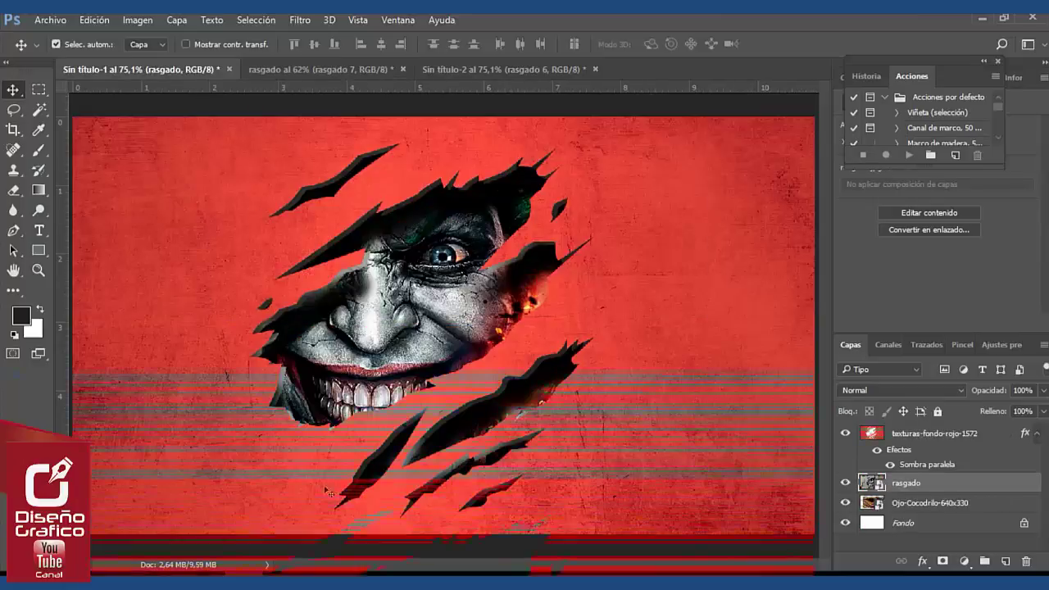
pyautogui.click(344, 66)
pyautogui.click(491, 69)
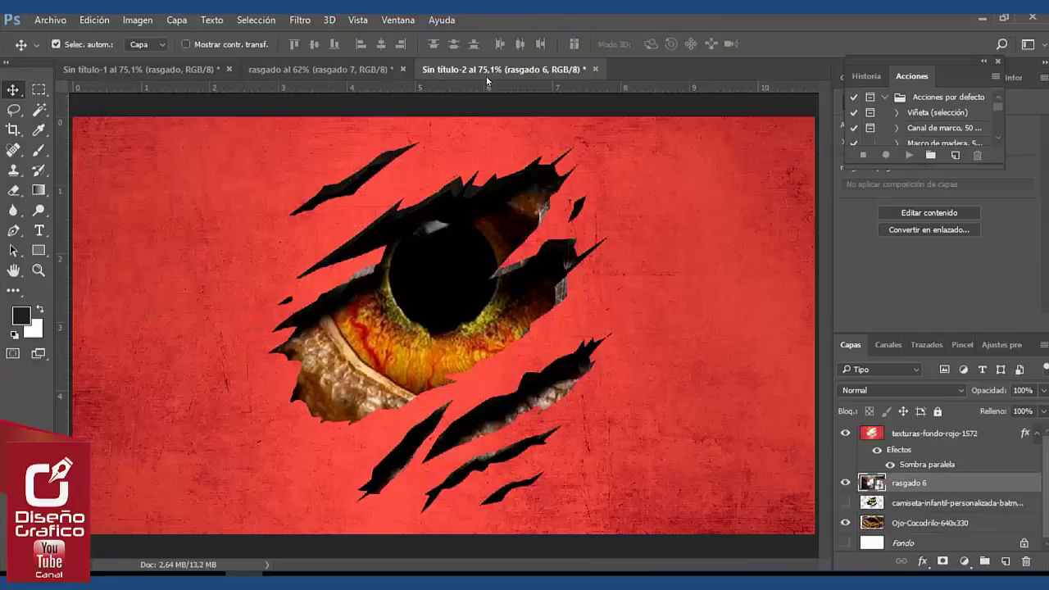